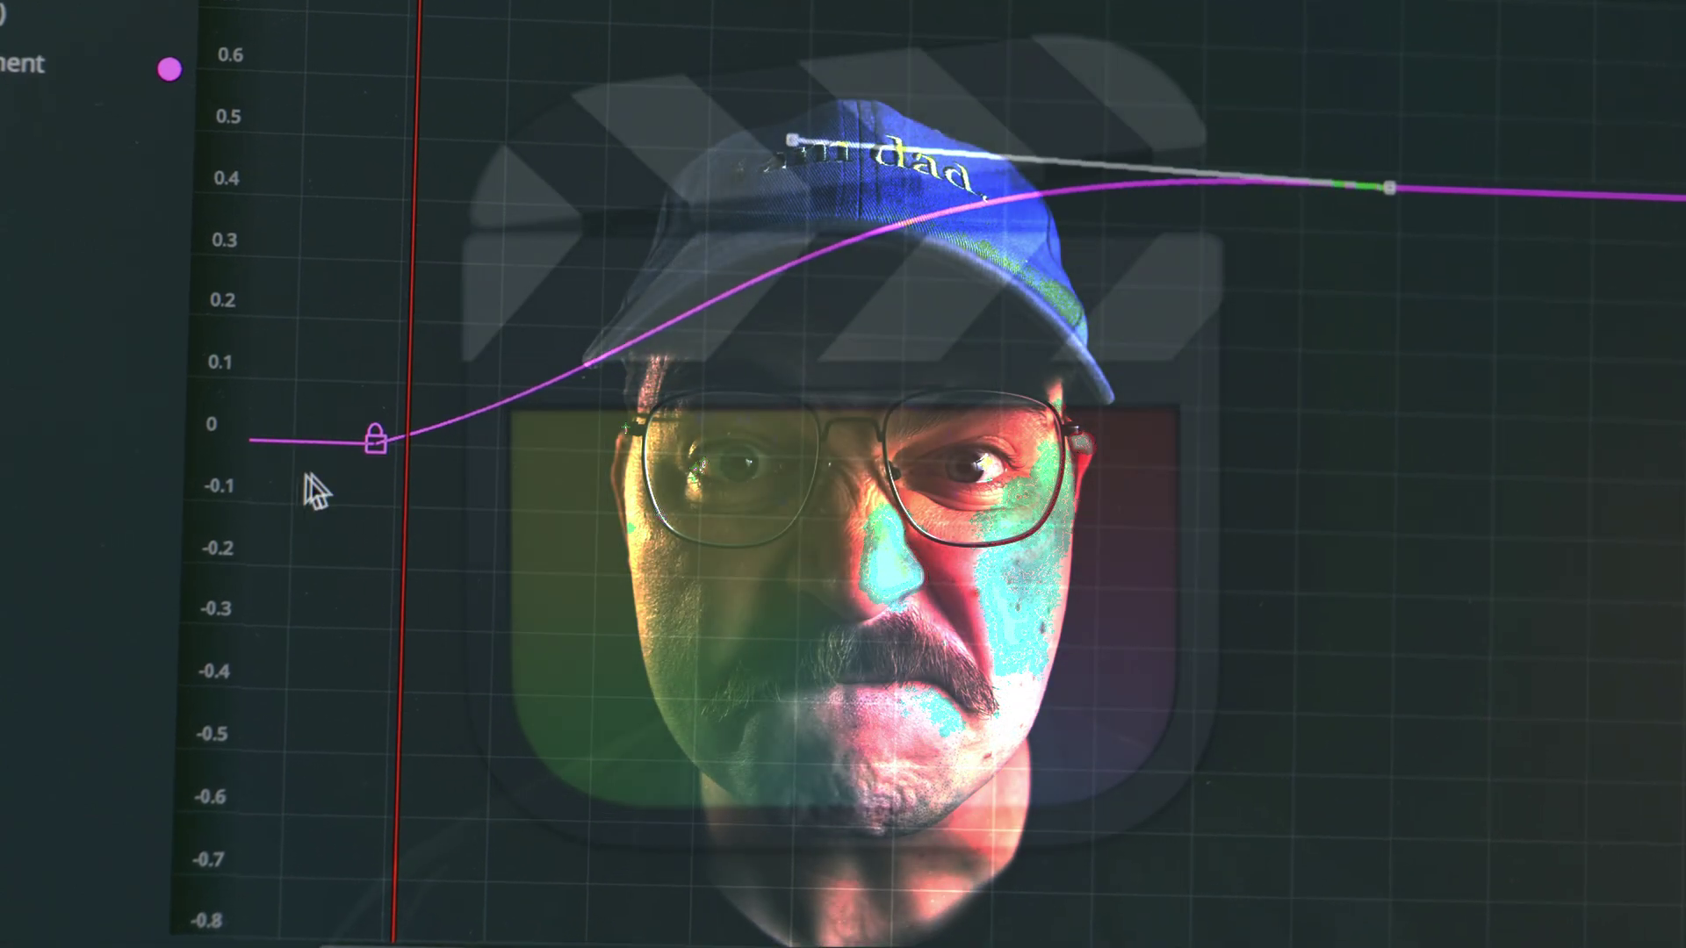
# Enlarge the Gritty_Grid.png background to 1.770 zoom and fade its opacity to 9.16
pyautogui.moveTo(406, 442); pyautogui.dragTo(767, 363)
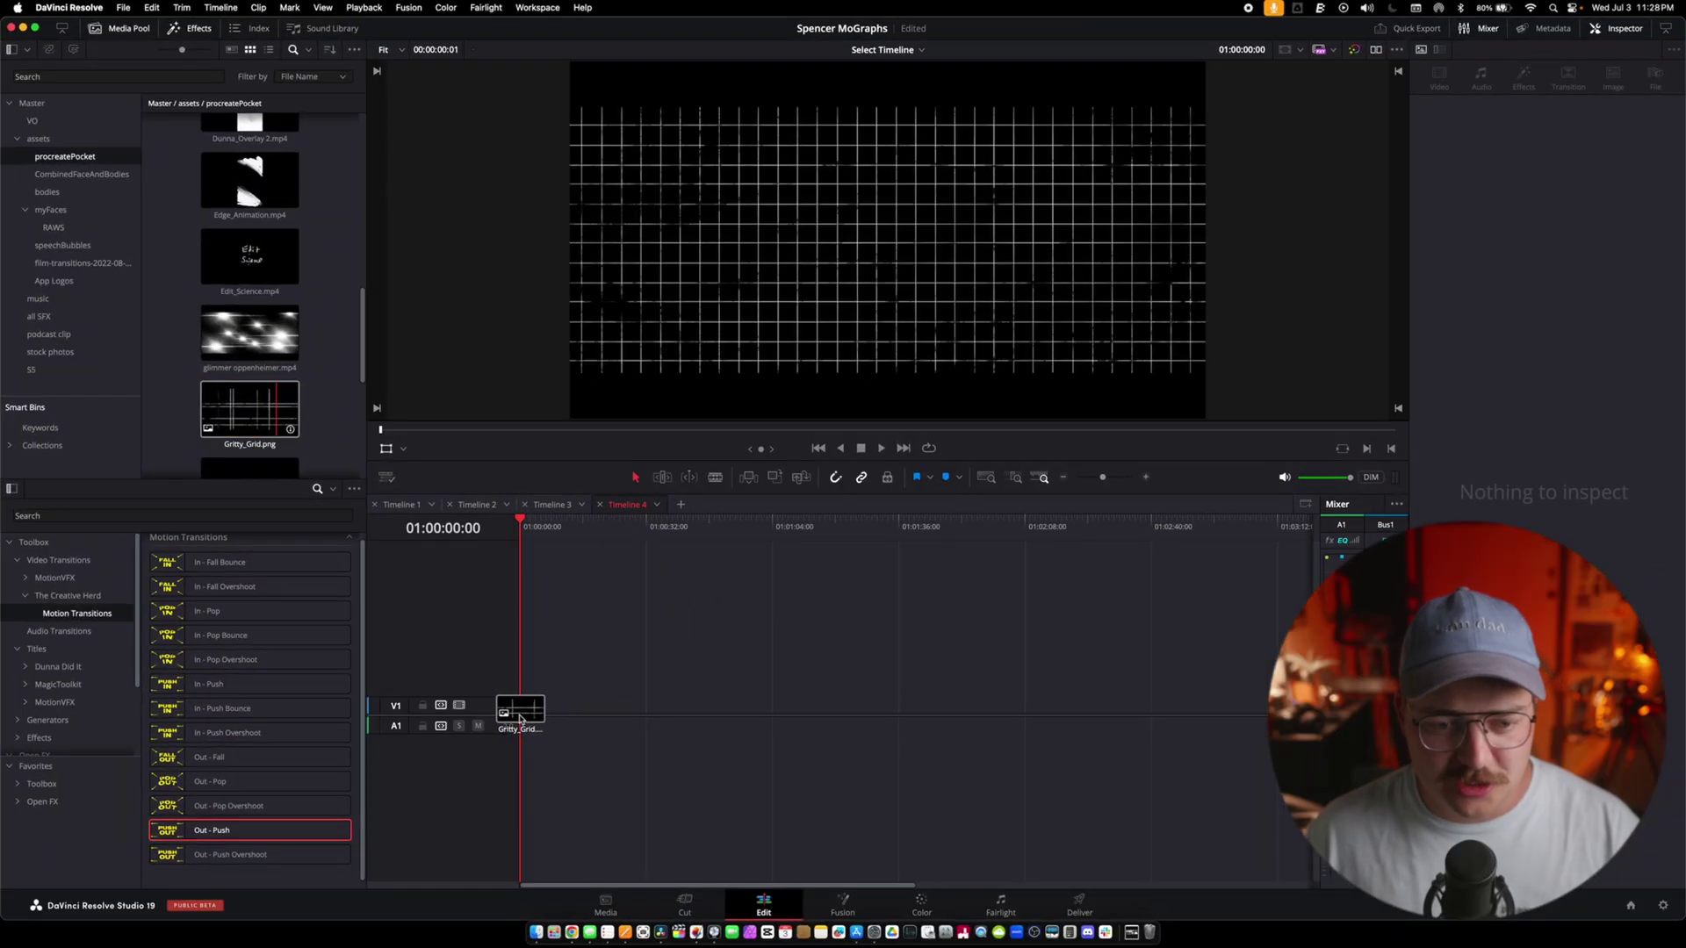
pyautogui.scroll(2, 584, 689)
pyautogui.click(597, 705)
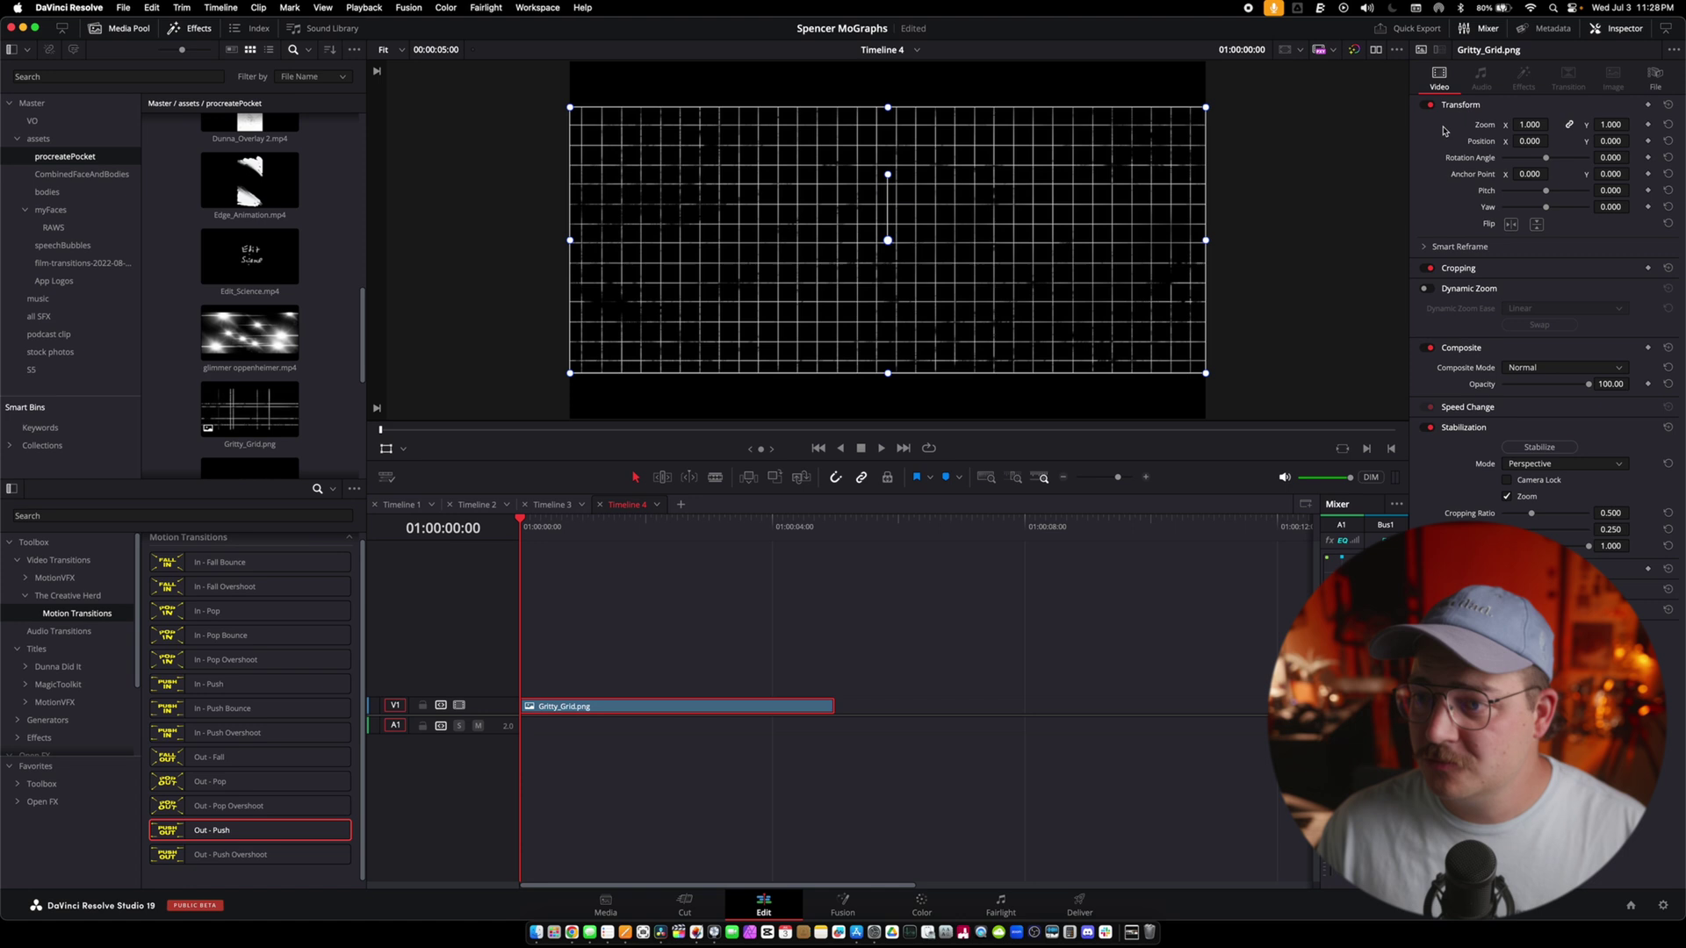
pyautogui.moveTo(1530, 125); pyautogui.dragTo(1542, 425)
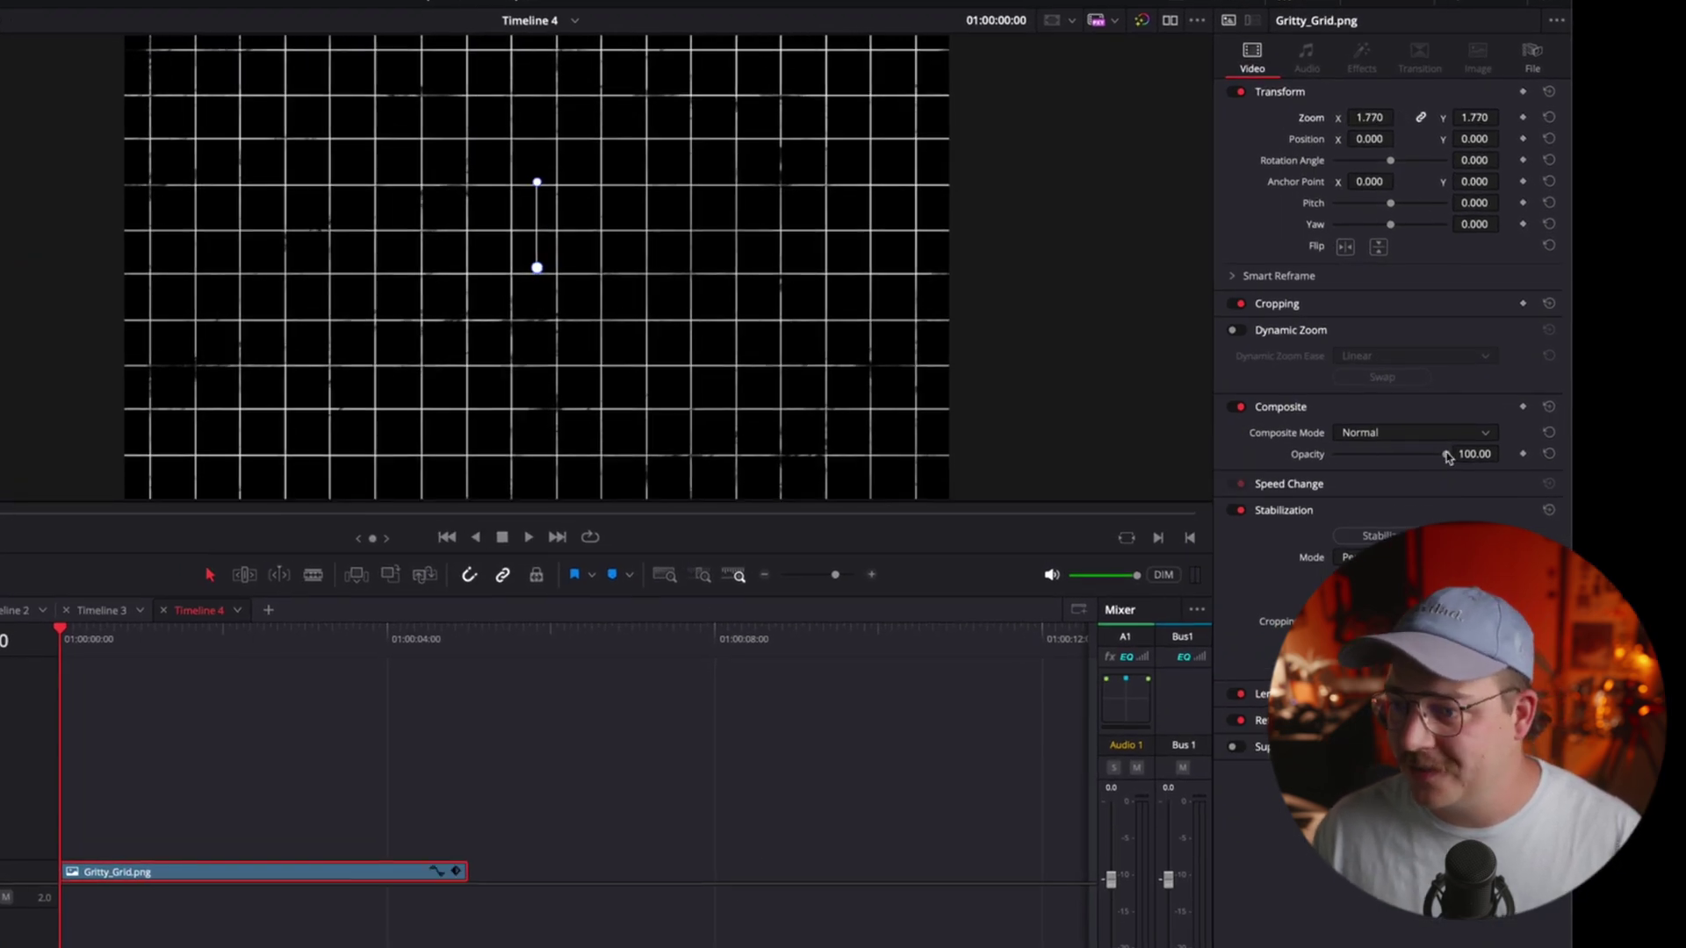
pyautogui.moveTo(1441, 456); pyautogui.dragTo(1345, 465)
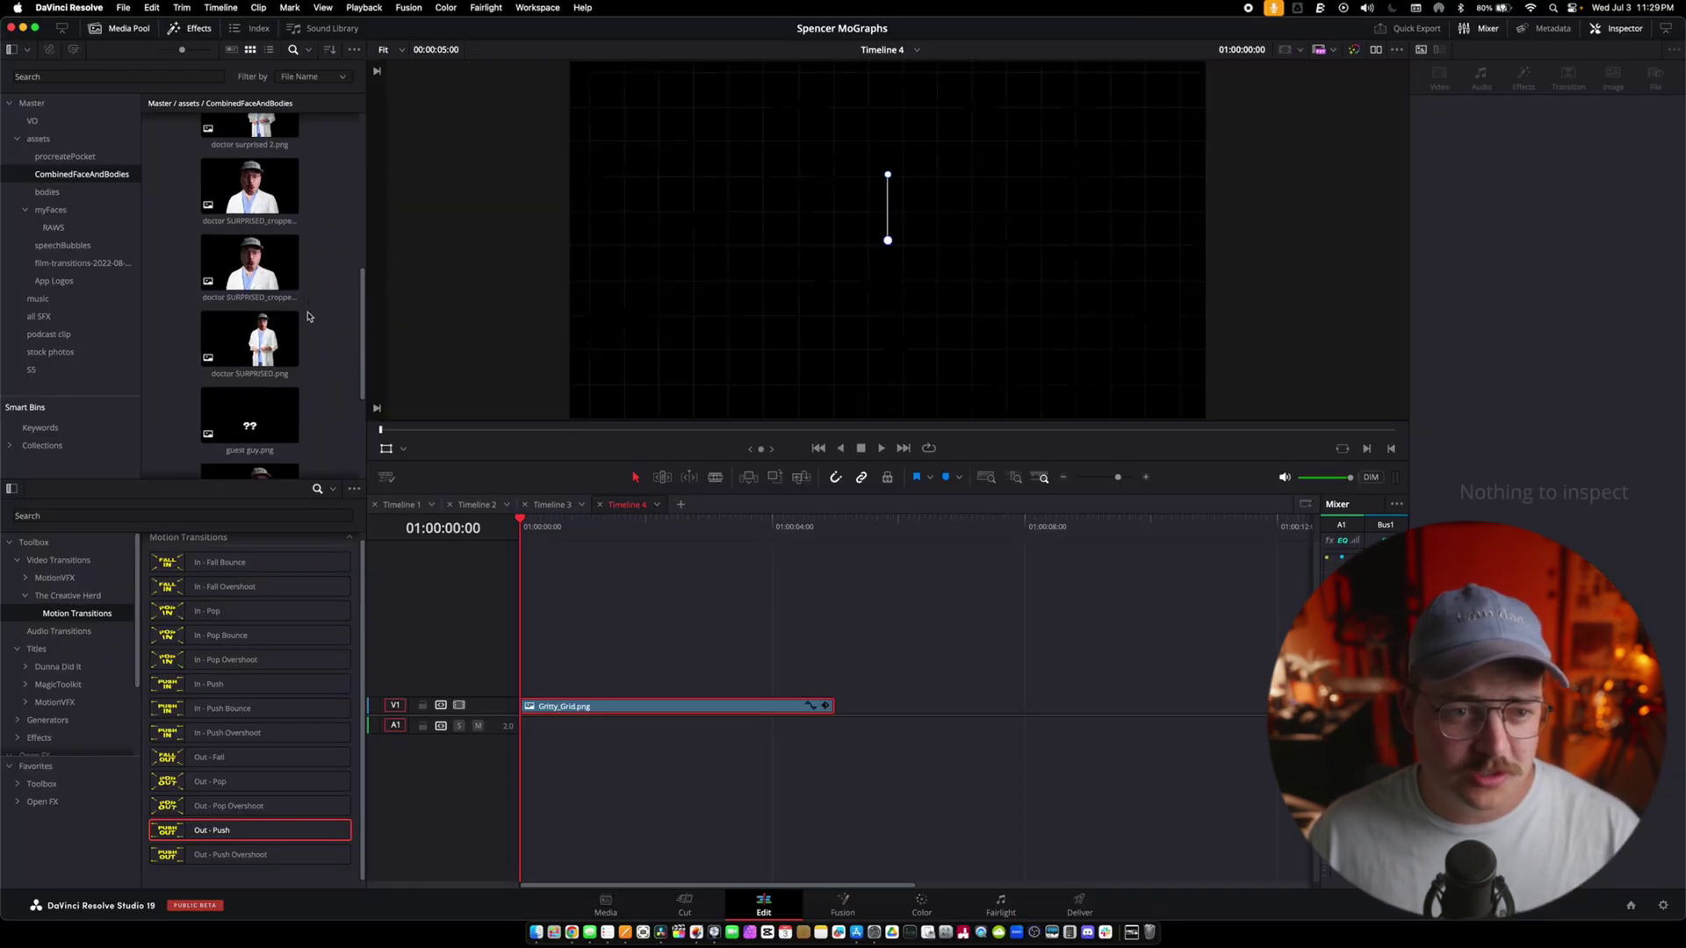
# Place doctor SURPRISED.png on V2 above the grid background
pyautogui.moveTo(281, 341); pyautogui.dragTo(530, 503)
pyautogui.moveTo(612, 665)
pyautogui.mouseDown()
pyautogui.moveTo(575, 690)
pyautogui.moveTo(615, 694)
pyautogui.mouseUp()
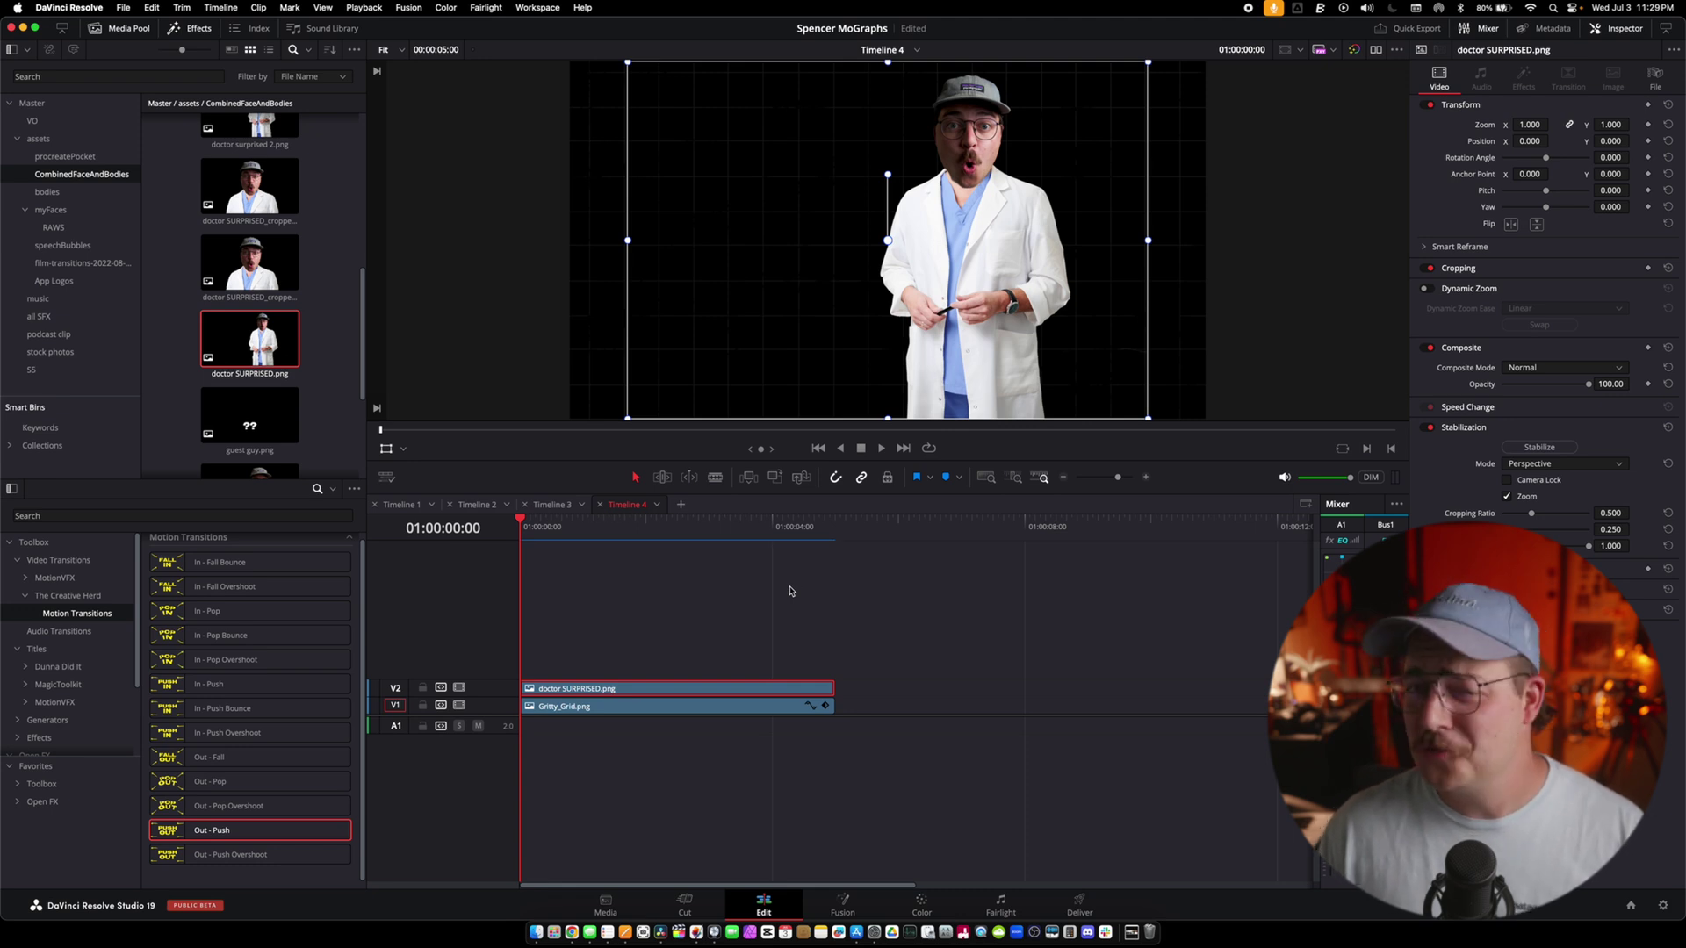
pyautogui.click(35, 766)
# Add a Text+ title on V3 reading 'I AM DORKY' in TrashHand at size 0.1772
pyautogui.moveTo(205, 592); pyautogui.dragTo(631, 659)
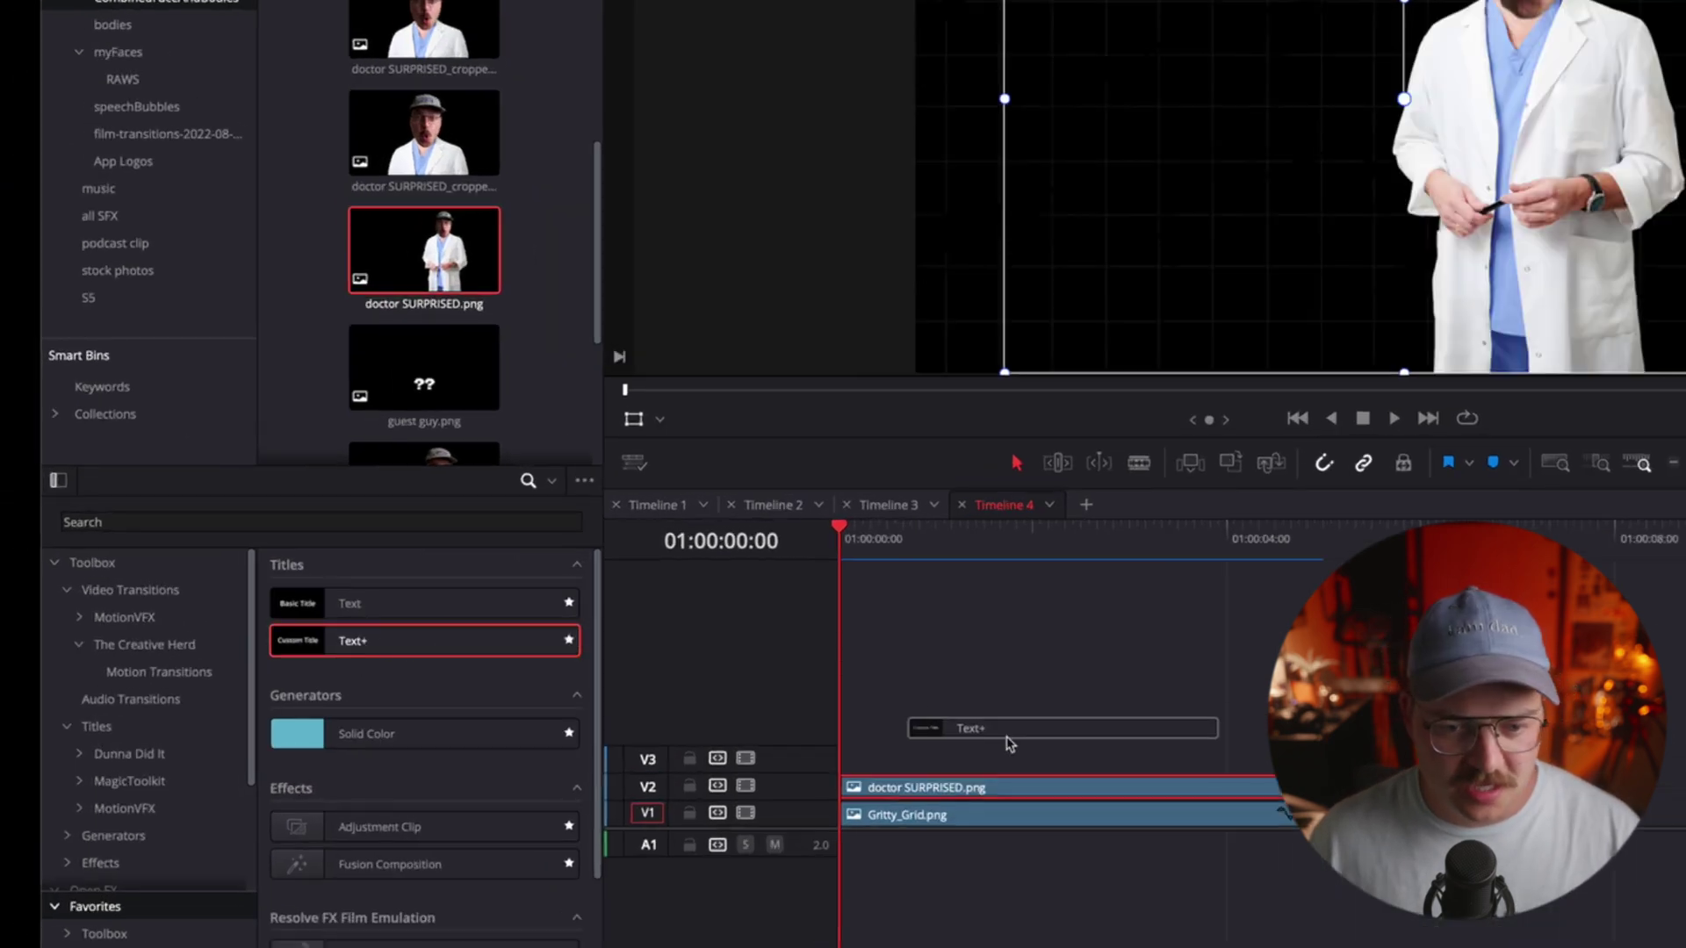
pyautogui.moveTo(395, 640); pyautogui.dragTo(878, 759)
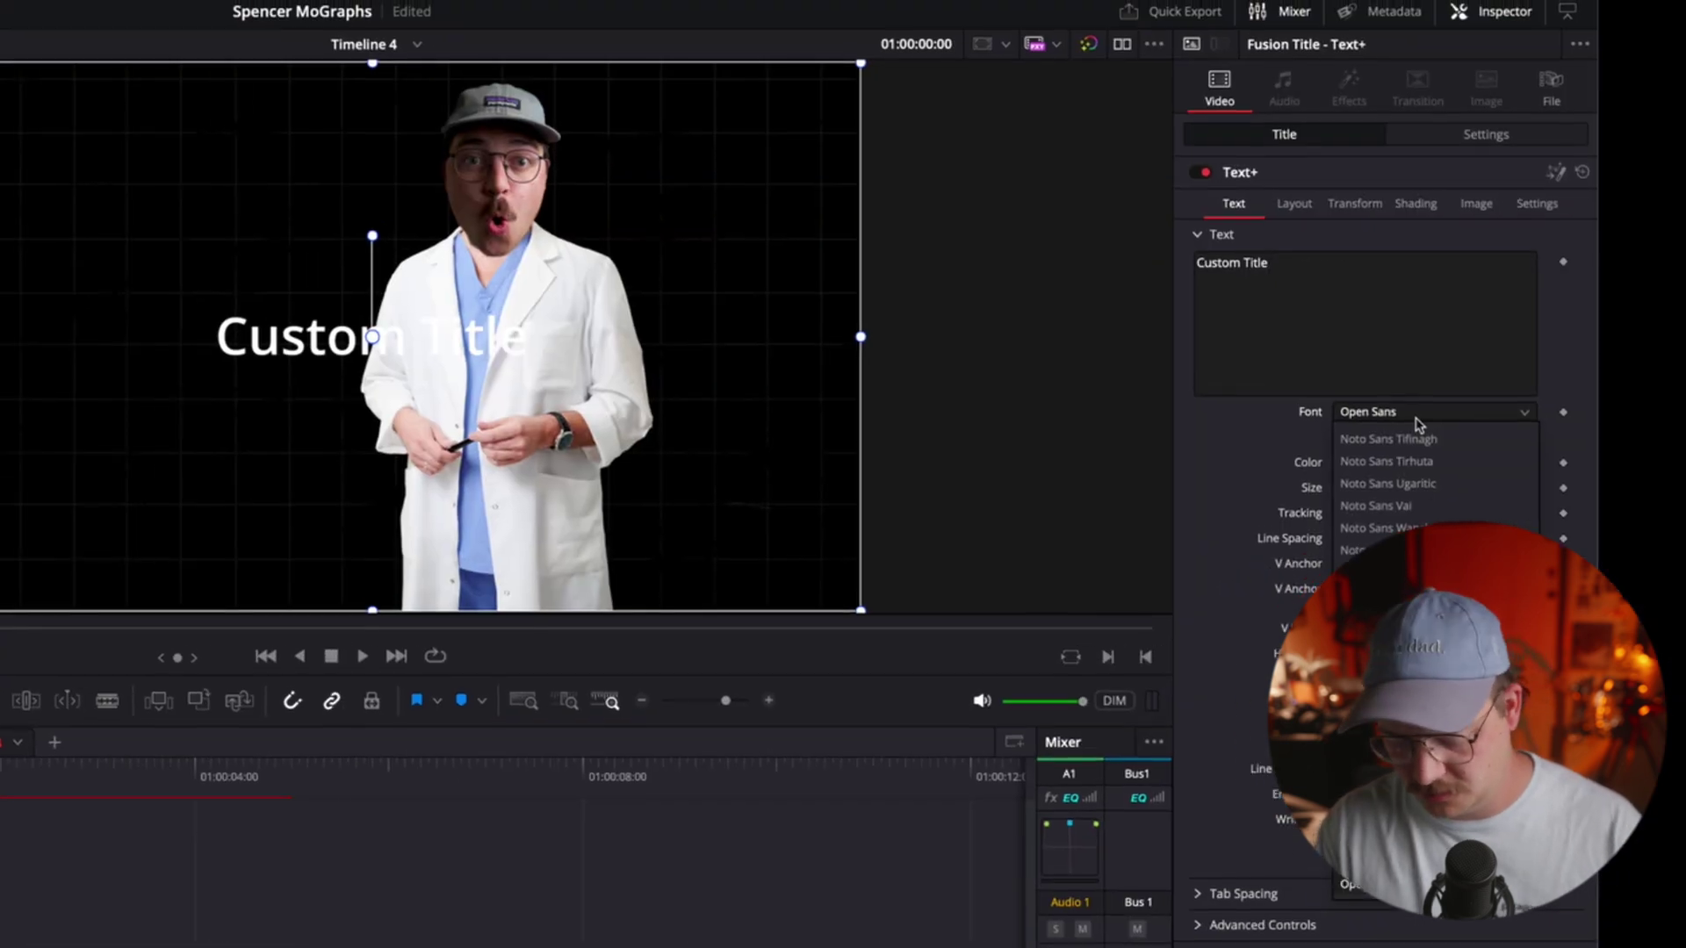
pyautogui.click(1418, 424)
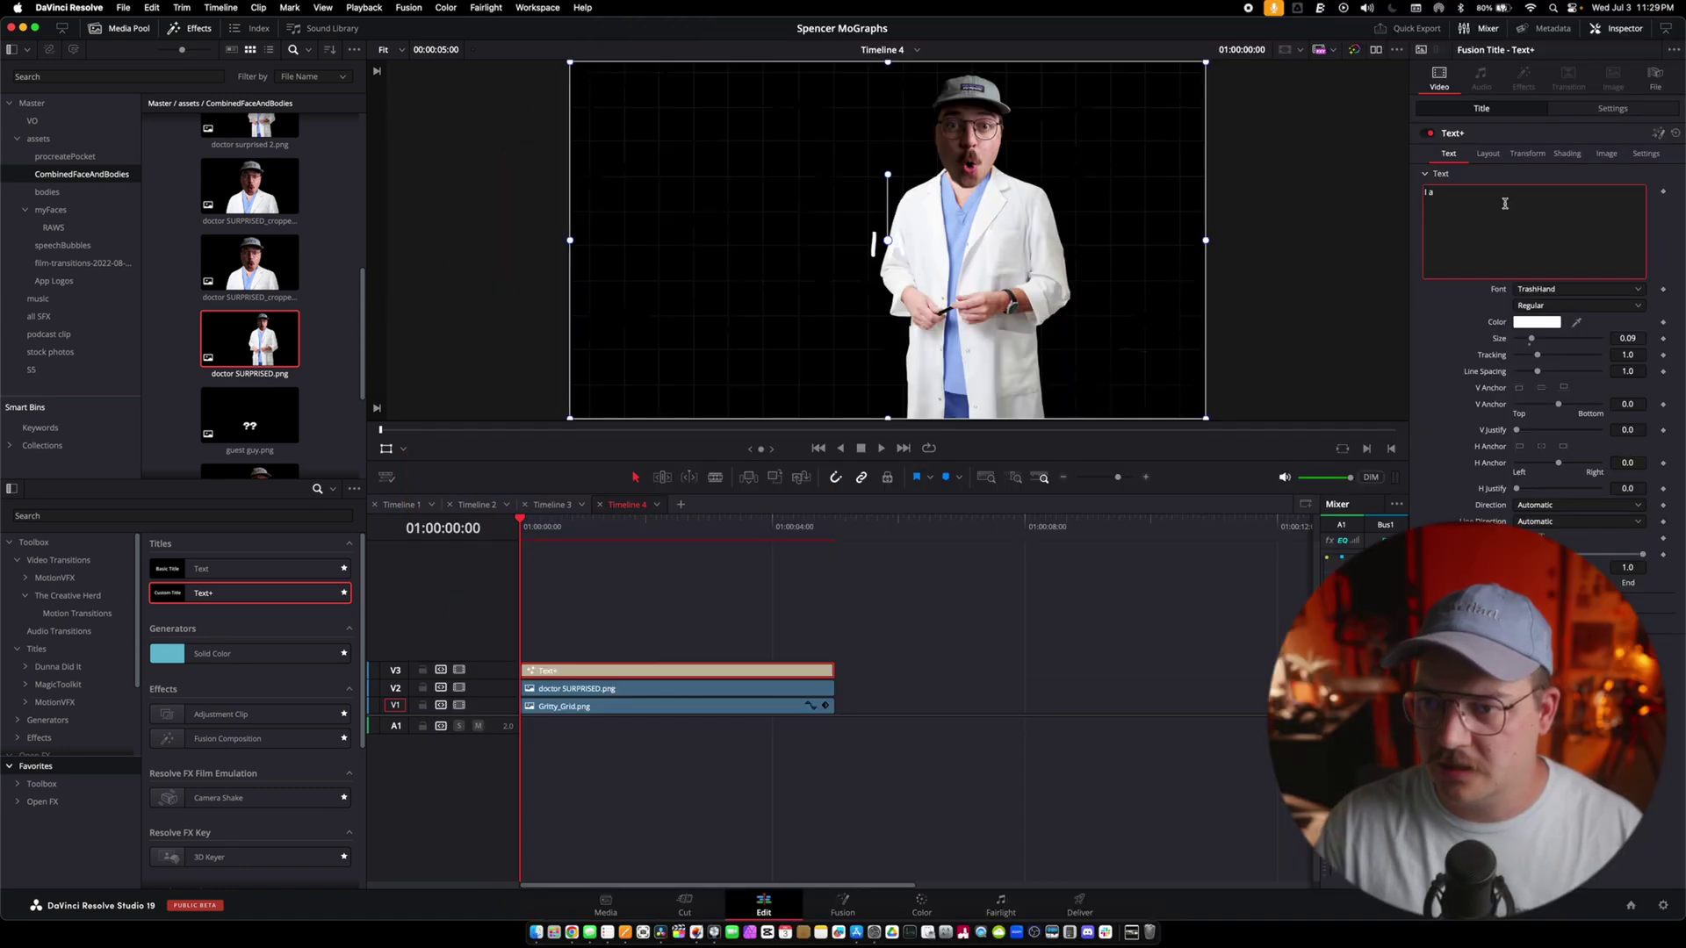
pyautogui.click(1566, 154)
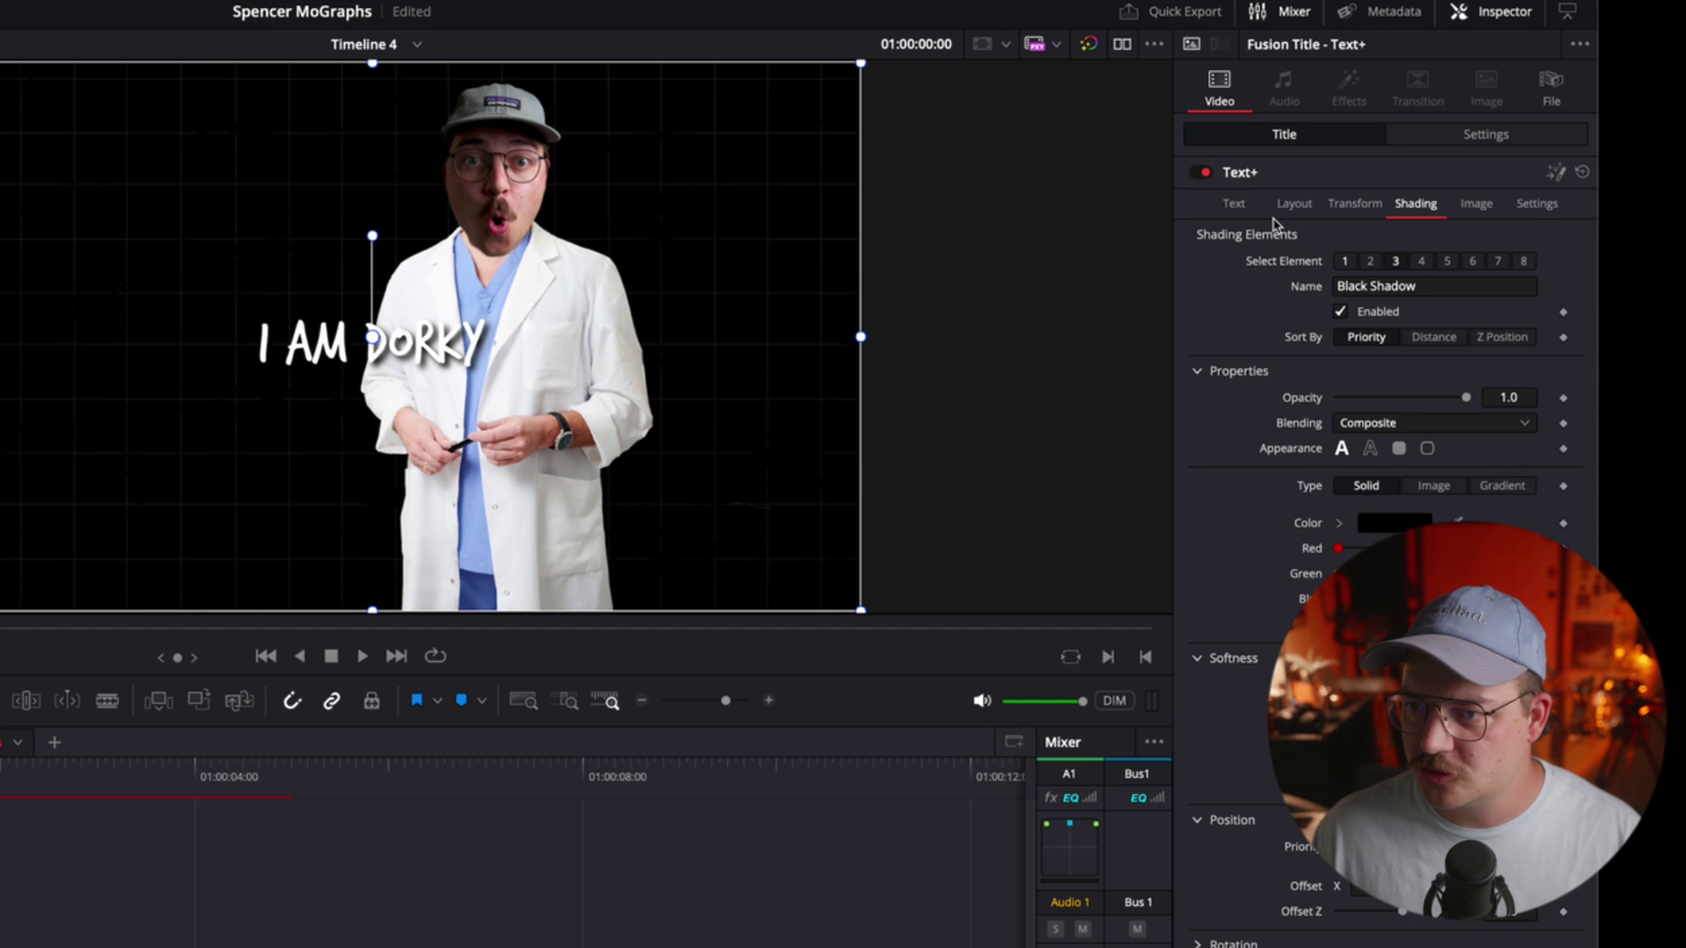
pyautogui.click(1234, 204)
pyautogui.moveTo(1360, 490); pyautogui.dragTo(1381, 497)
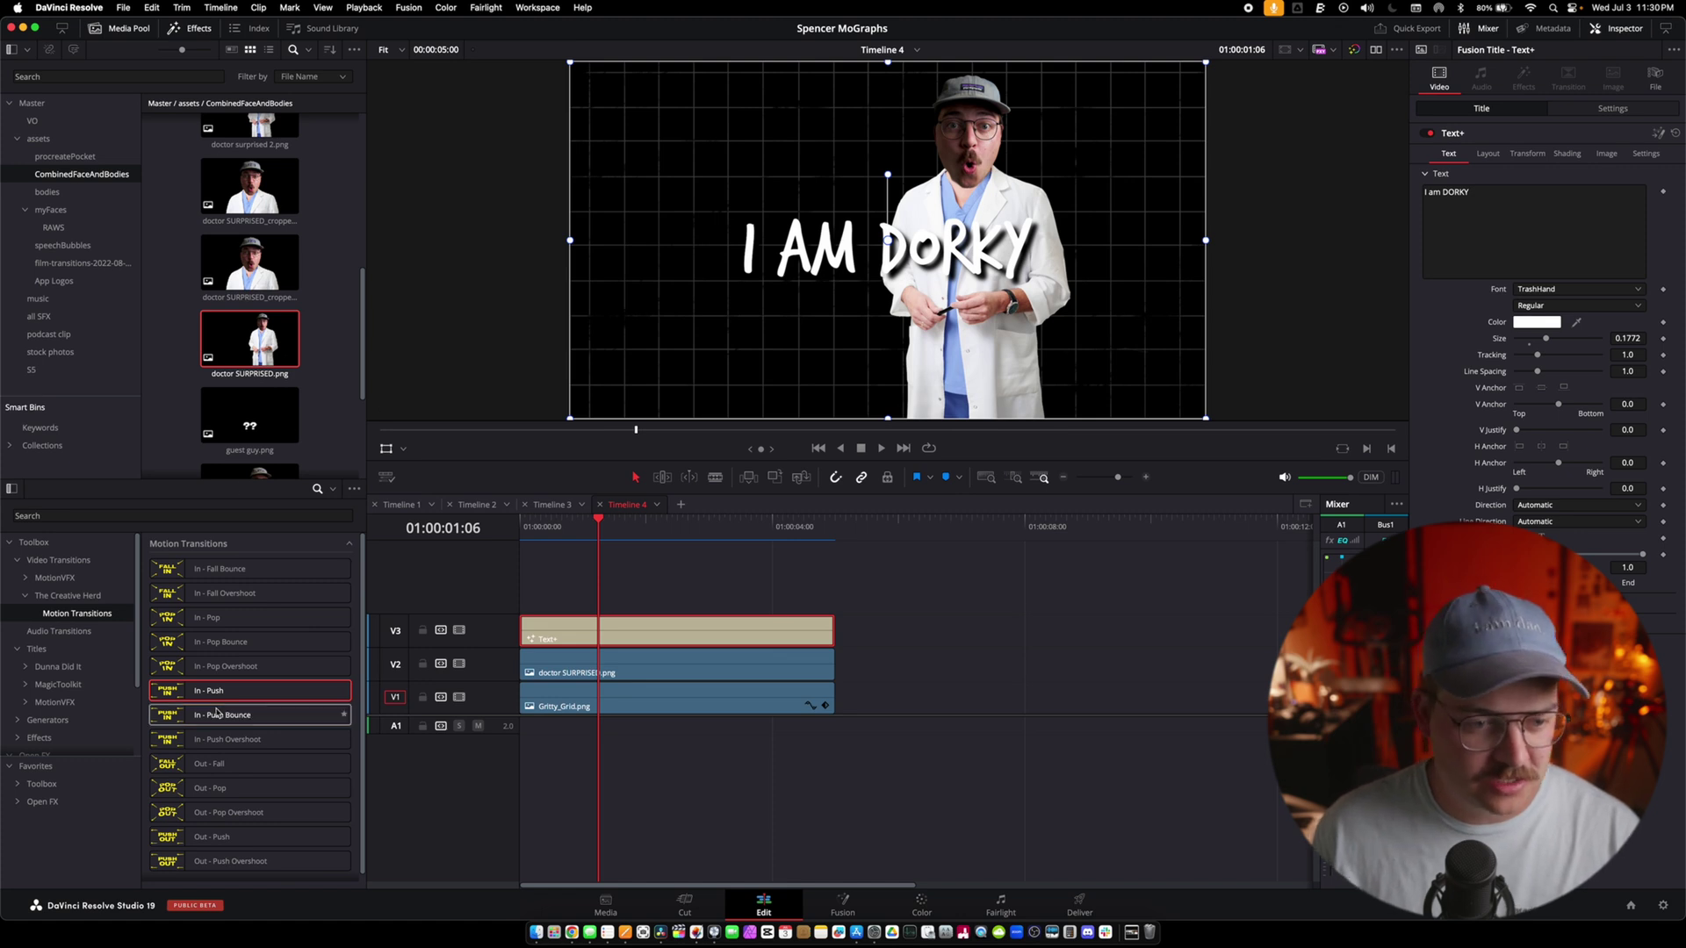
# Apply In - Push Overshoot to the doctor clip and In - Pop to the title, starting the title later
pyautogui.moveTo(223, 739); pyautogui.dragTo(537, 661)
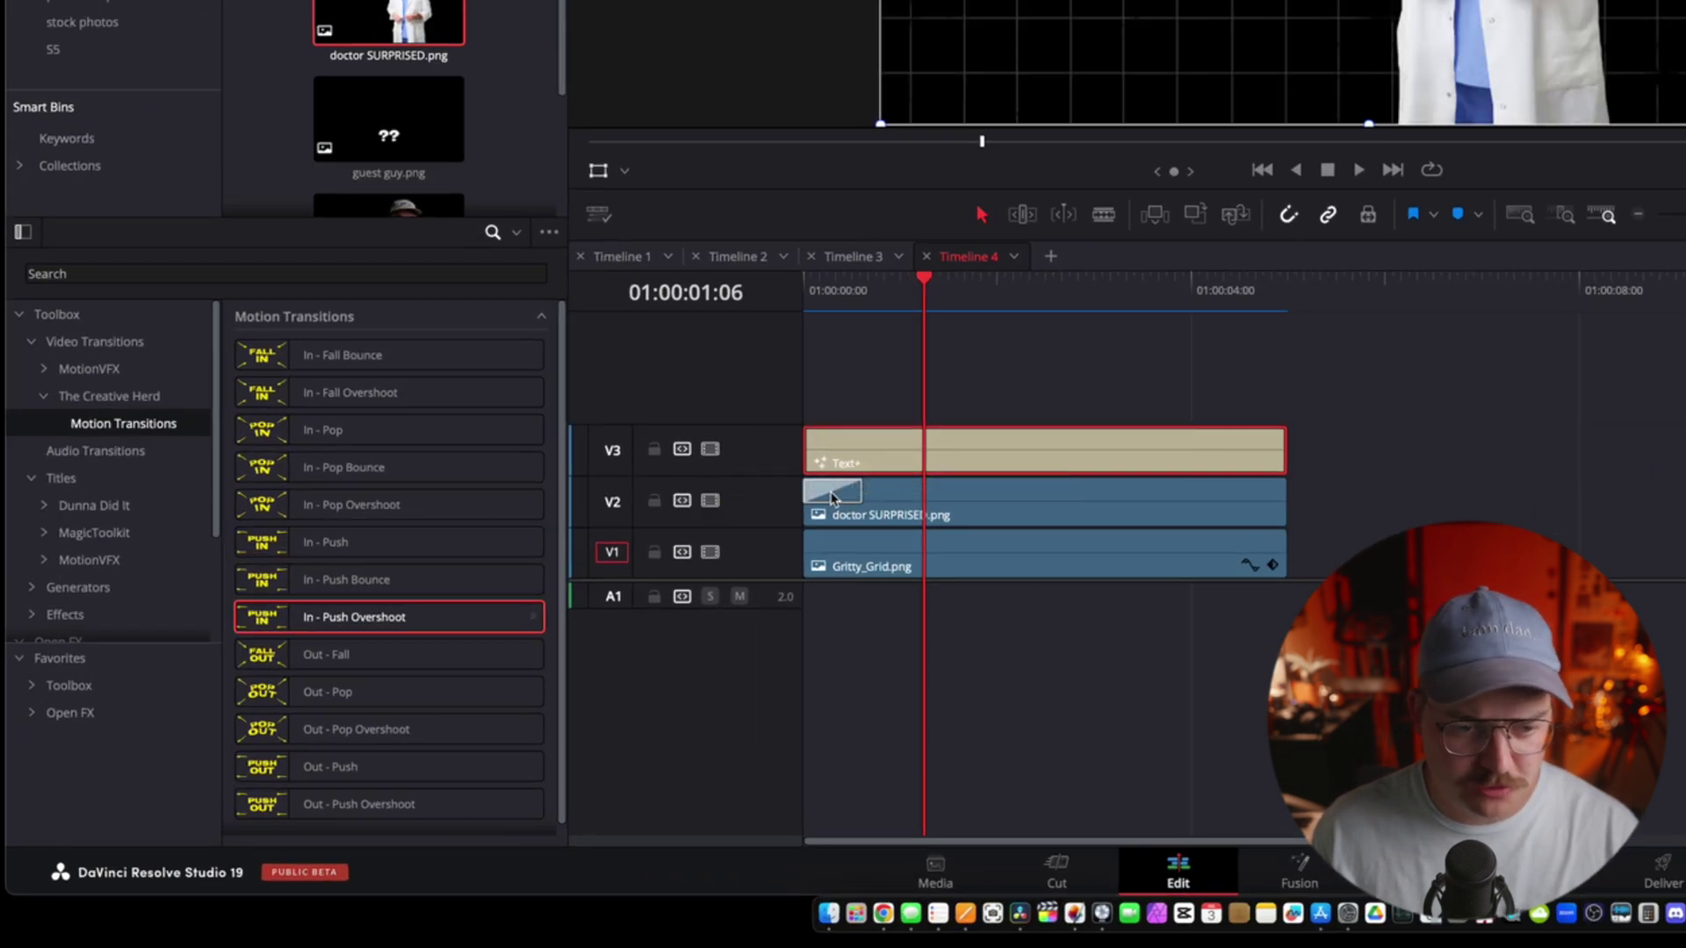
pyautogui.moveTo(832, 497); pyautogui.dragTo(831, 497)
pyautogui.moveTo(279, 443); pyautogui.dragTo(849, 463)
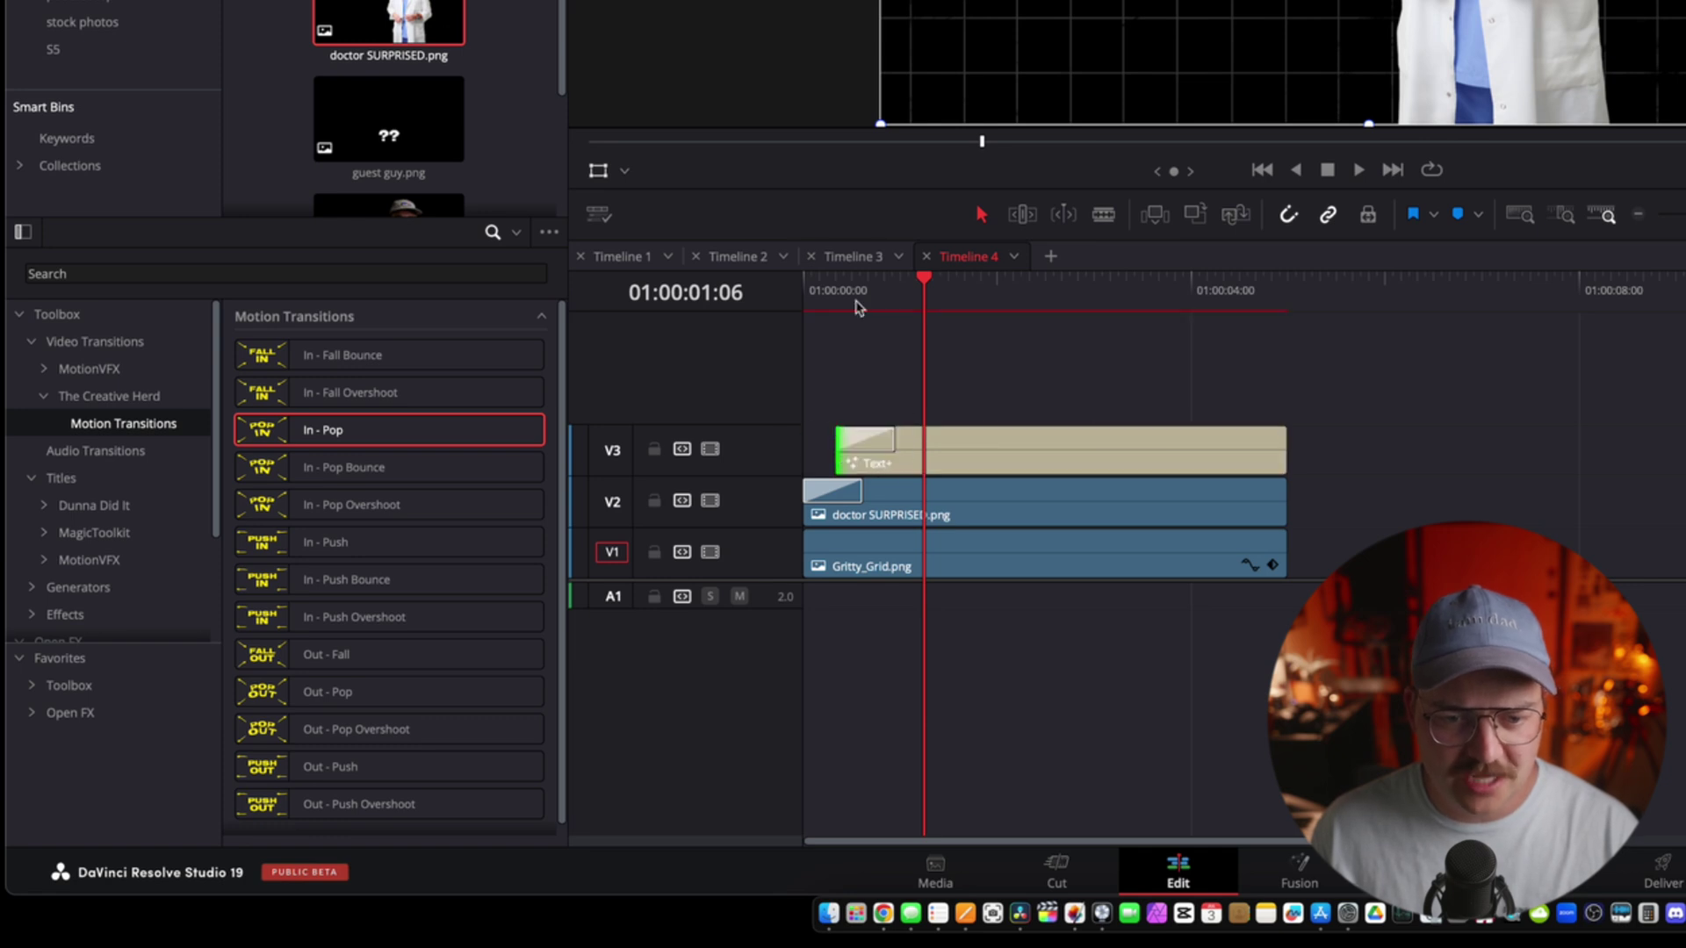
pyautogui.moveTo(856, 297); pyautogui.dragTo(803, 297)
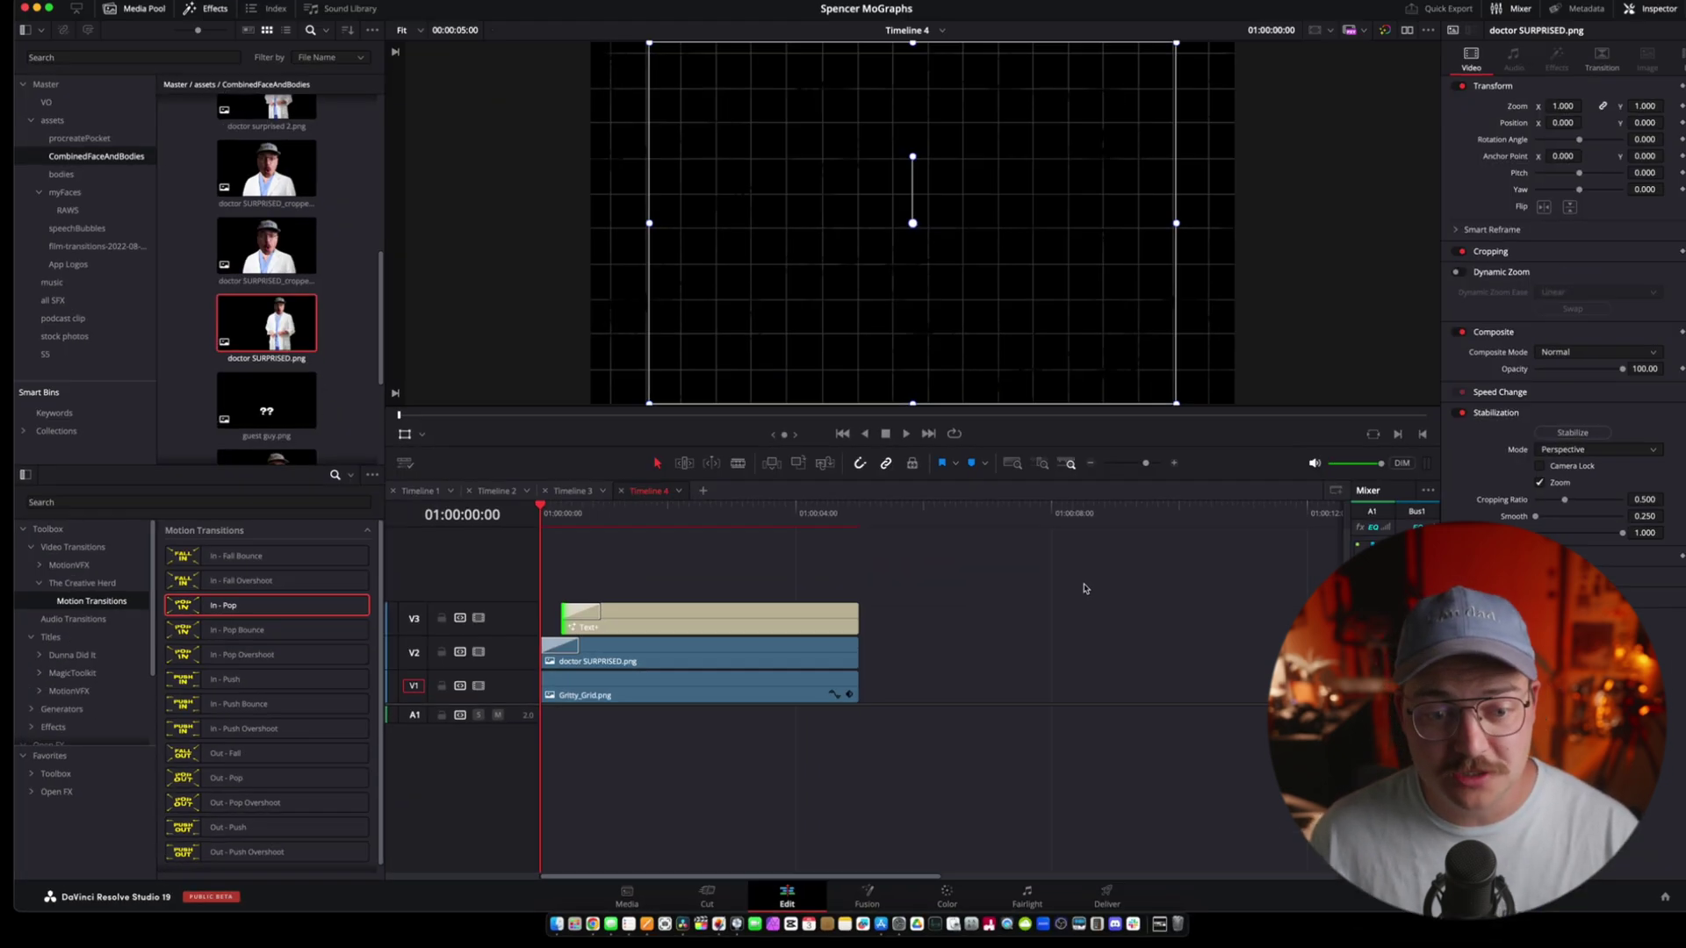
# Preview the entrances, stepping frame by frame until the title pops in and settles
pyautogui.press('space')
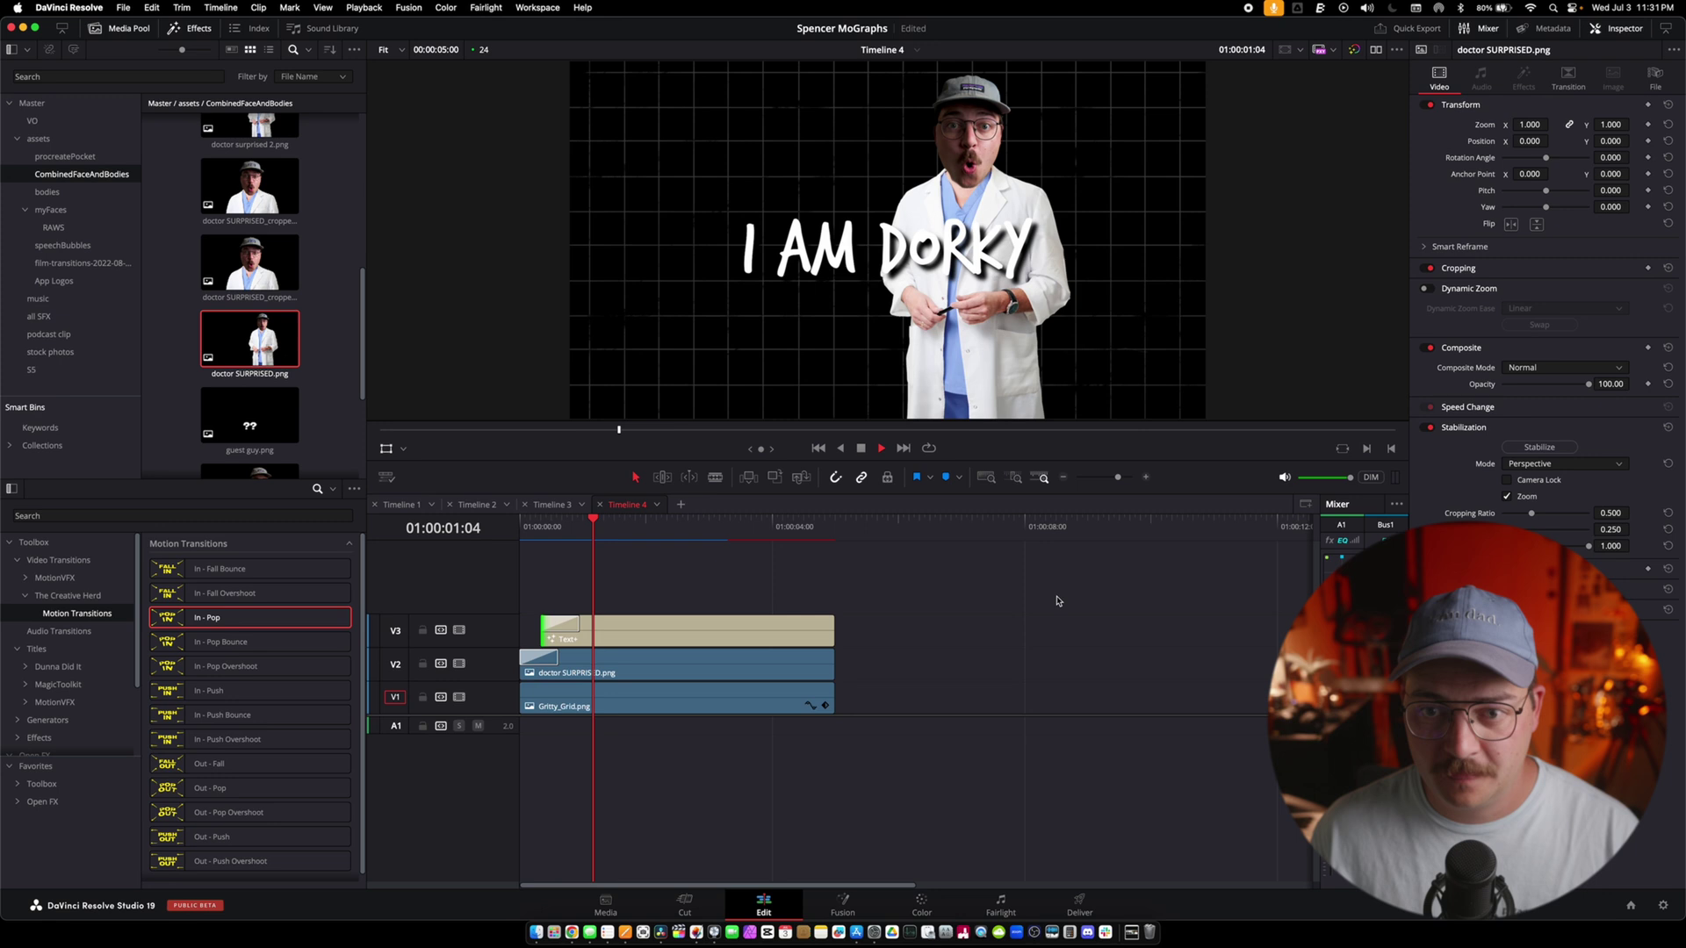
pyautogui.press('space')
pyautogui.moveTo(602, 531); pyautogui.dragTo(538, 545)
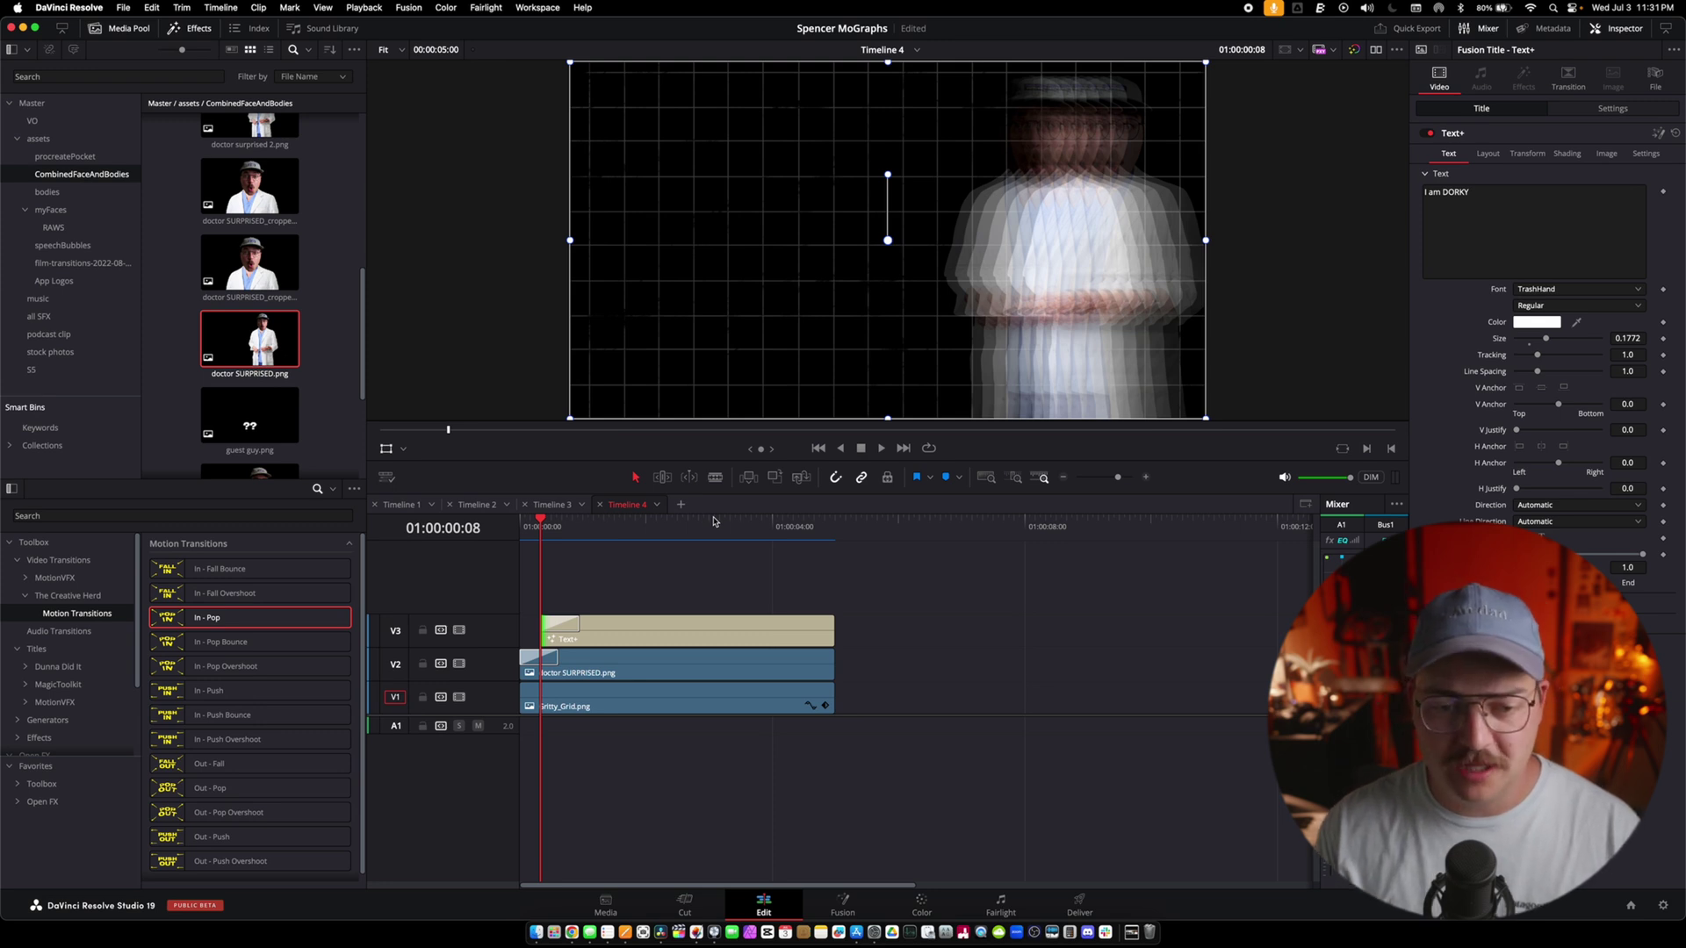
pyautogui.press('Right')
pyautogui.press('Right')
pyautogui.press('Right')
pyautogui.press('Left')
pyautogui.press('Left')
pyautogui.press('Left')
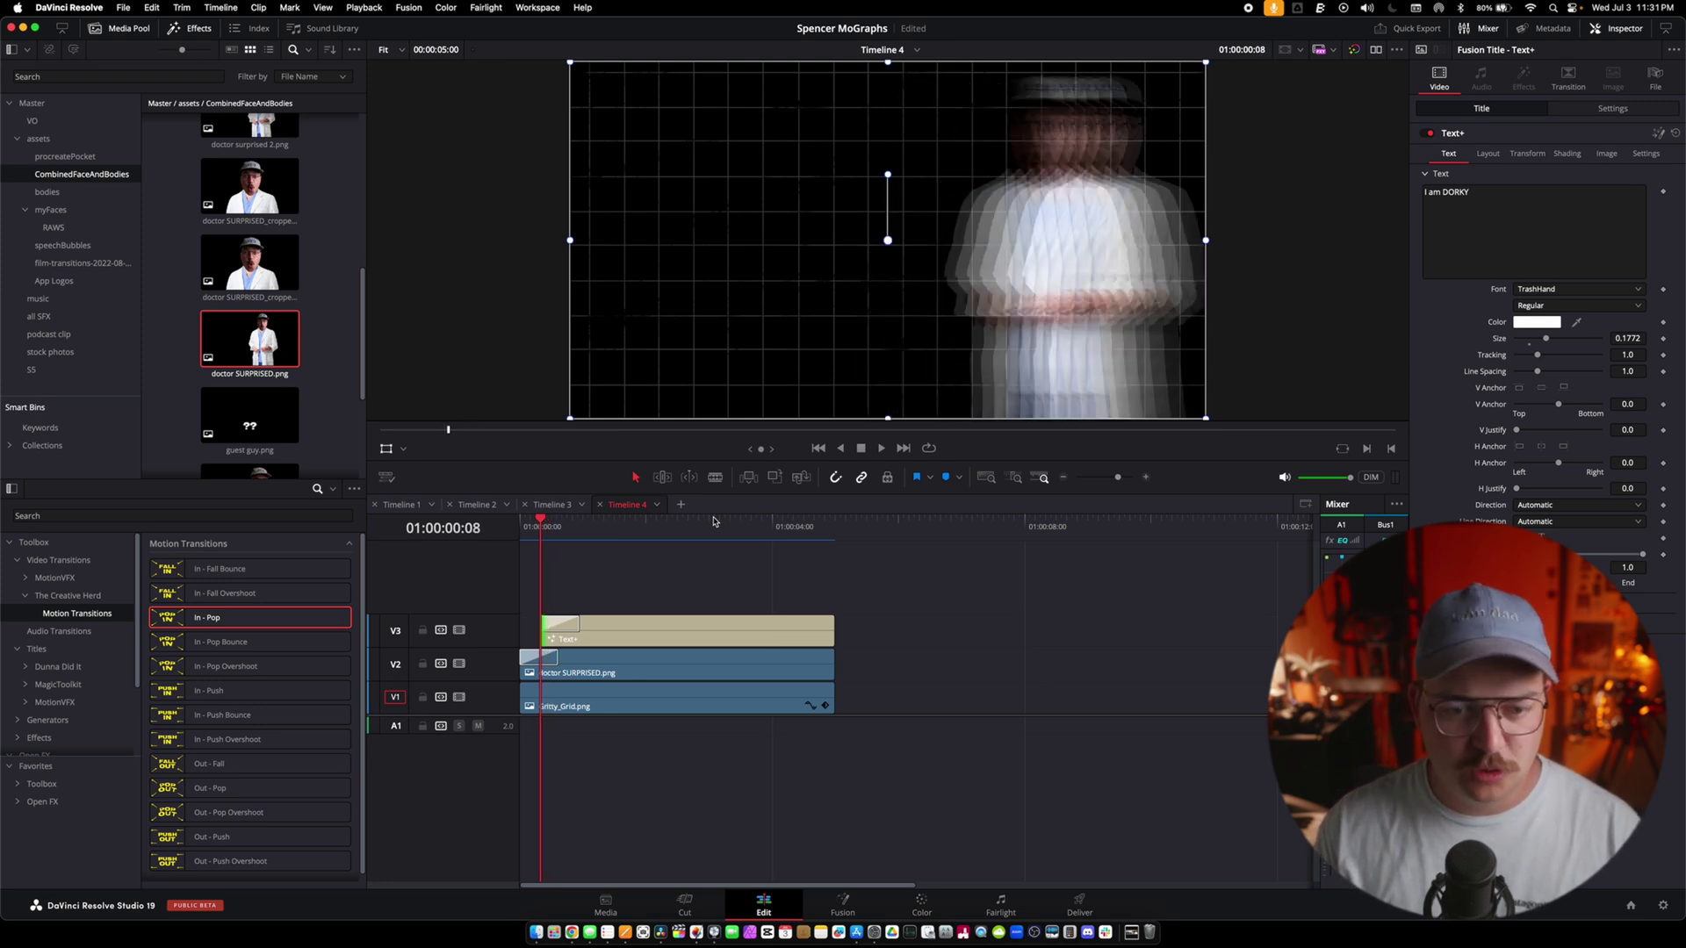
pyautogui.press('Left')
pyautogui.press('Left')
pyautogui.press('Left')
pyautogui.press('Left')
pyautogui.press('Left')
pyautogui.press('Left')
pyautogui.press('Left')
pyautogui.press('Left')
pyautogui.press('Right')
pyautogui.press('Right')
pyautogui.press('Right')
pyautogui.press('Right')
pyautogui.press('Right')
pyautogui.press('Right')
pyautogui.press('Right')
pyautogui.press('Right')
pyautogui.press('Right')
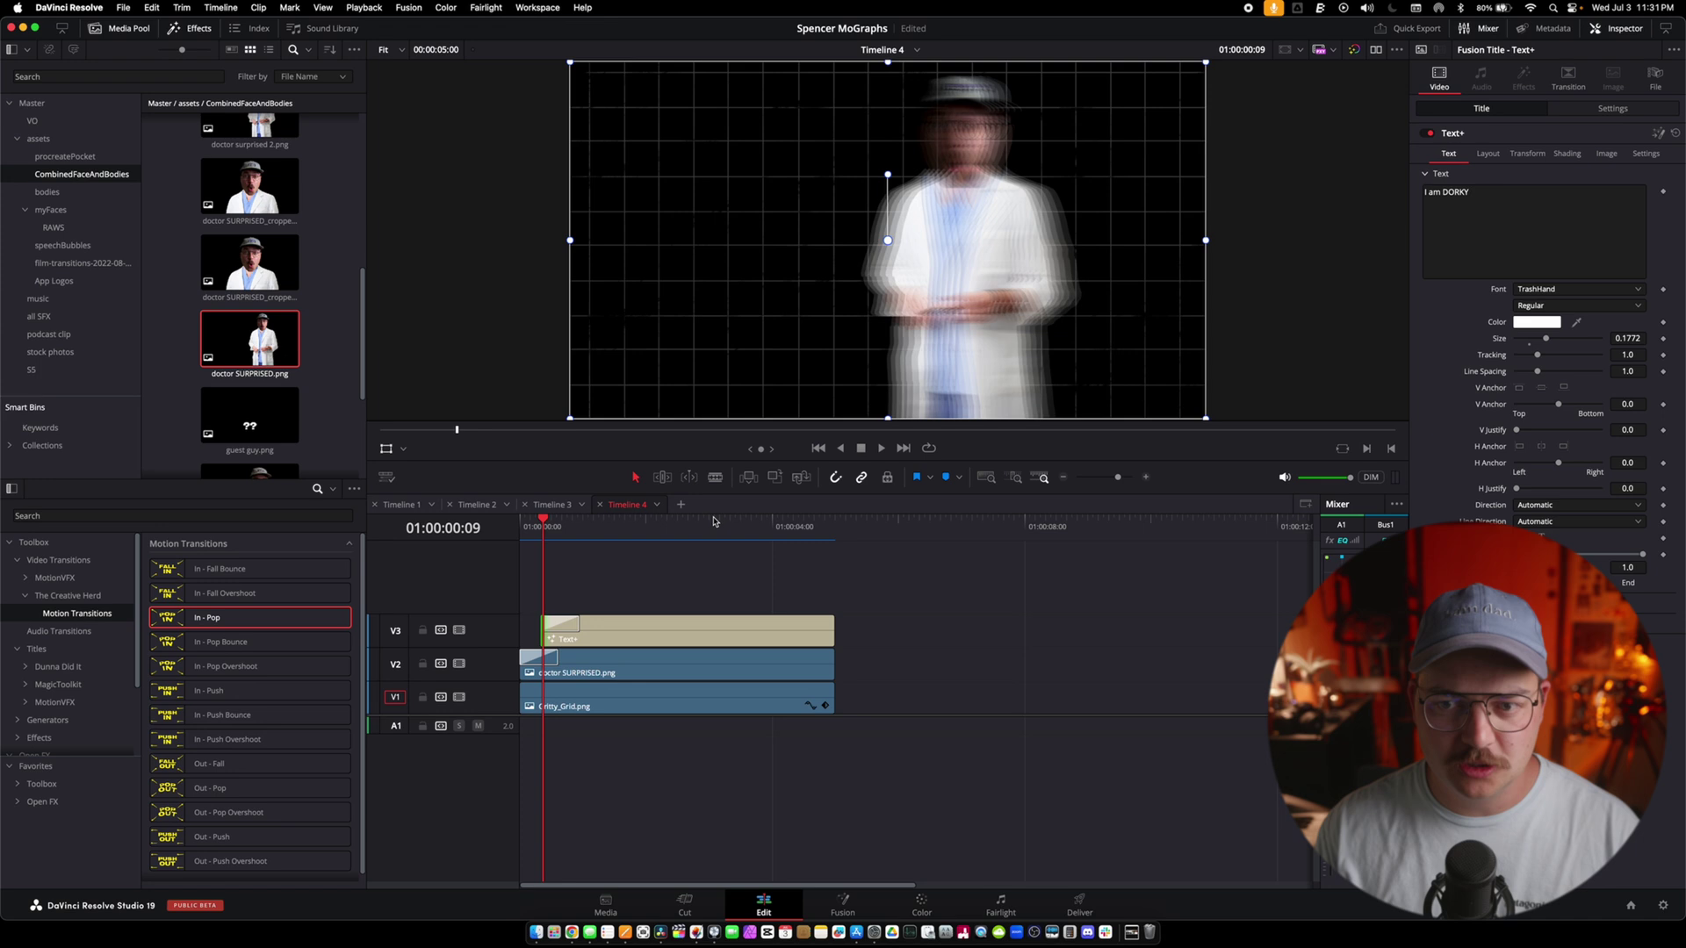
pyautogui.press('Right')
pyautogui.press('Right')
pyautogui.press('Right')
pyautogui.press('Right')
pyautogui.press('Right')
pyautogui.press('Right')
pyautogui.press('Right')
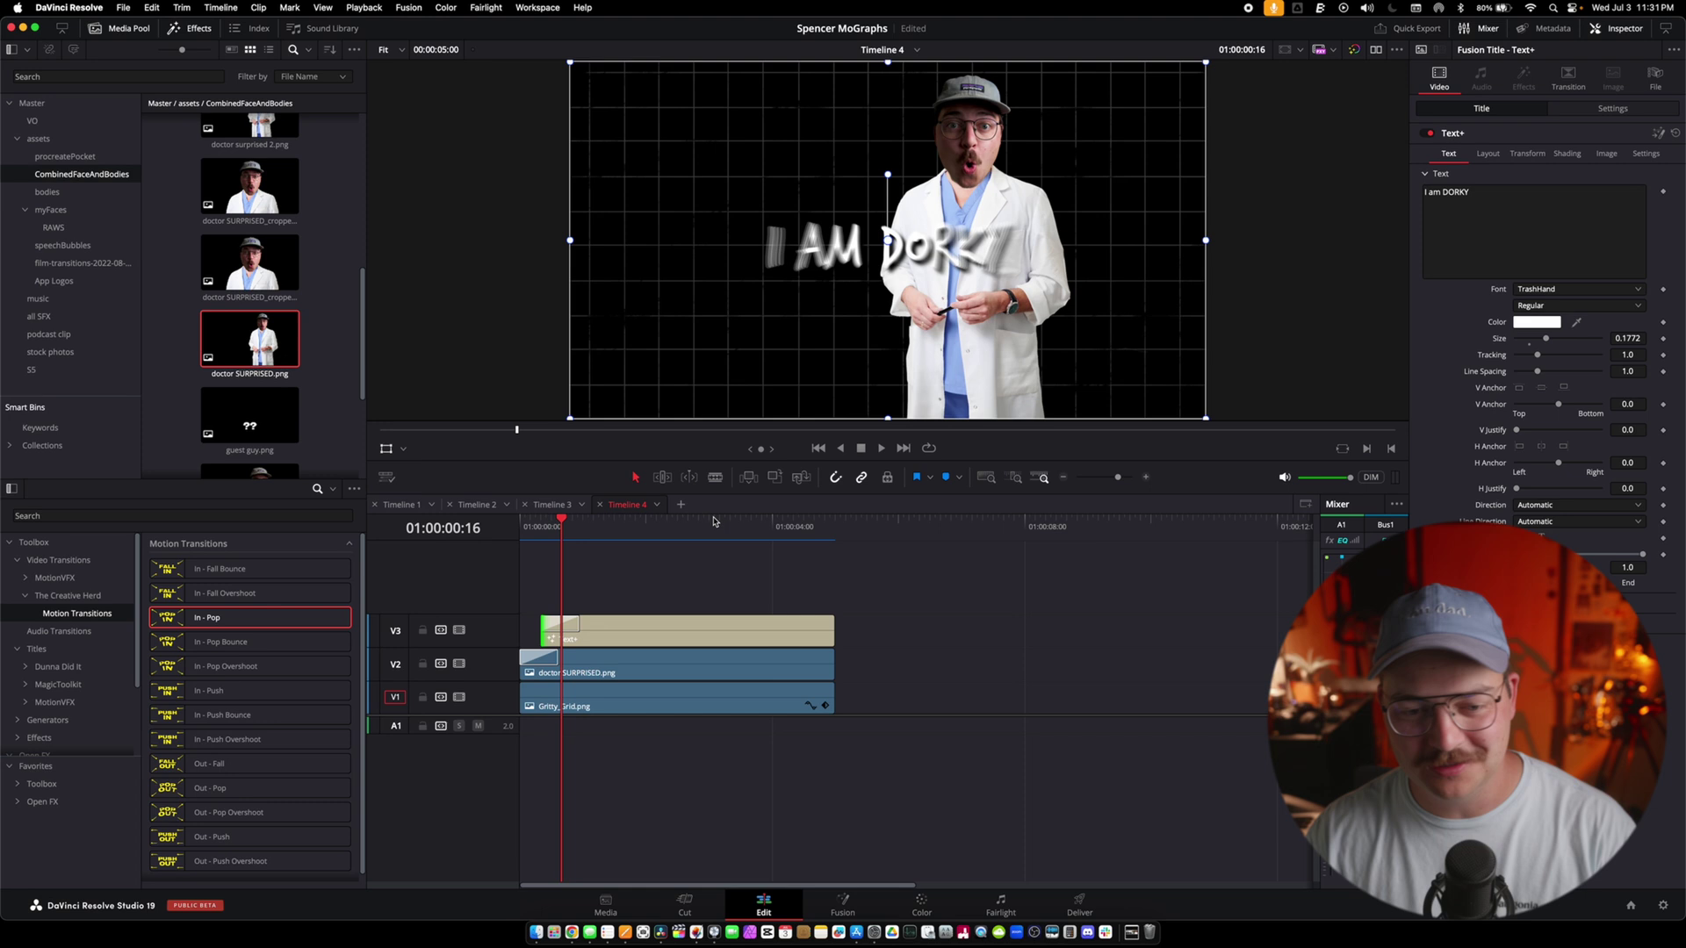
pyautogui.press('Right')
pyautogui.press('Right')
pyautogui.press('Right')
pyautogui.press('Right')
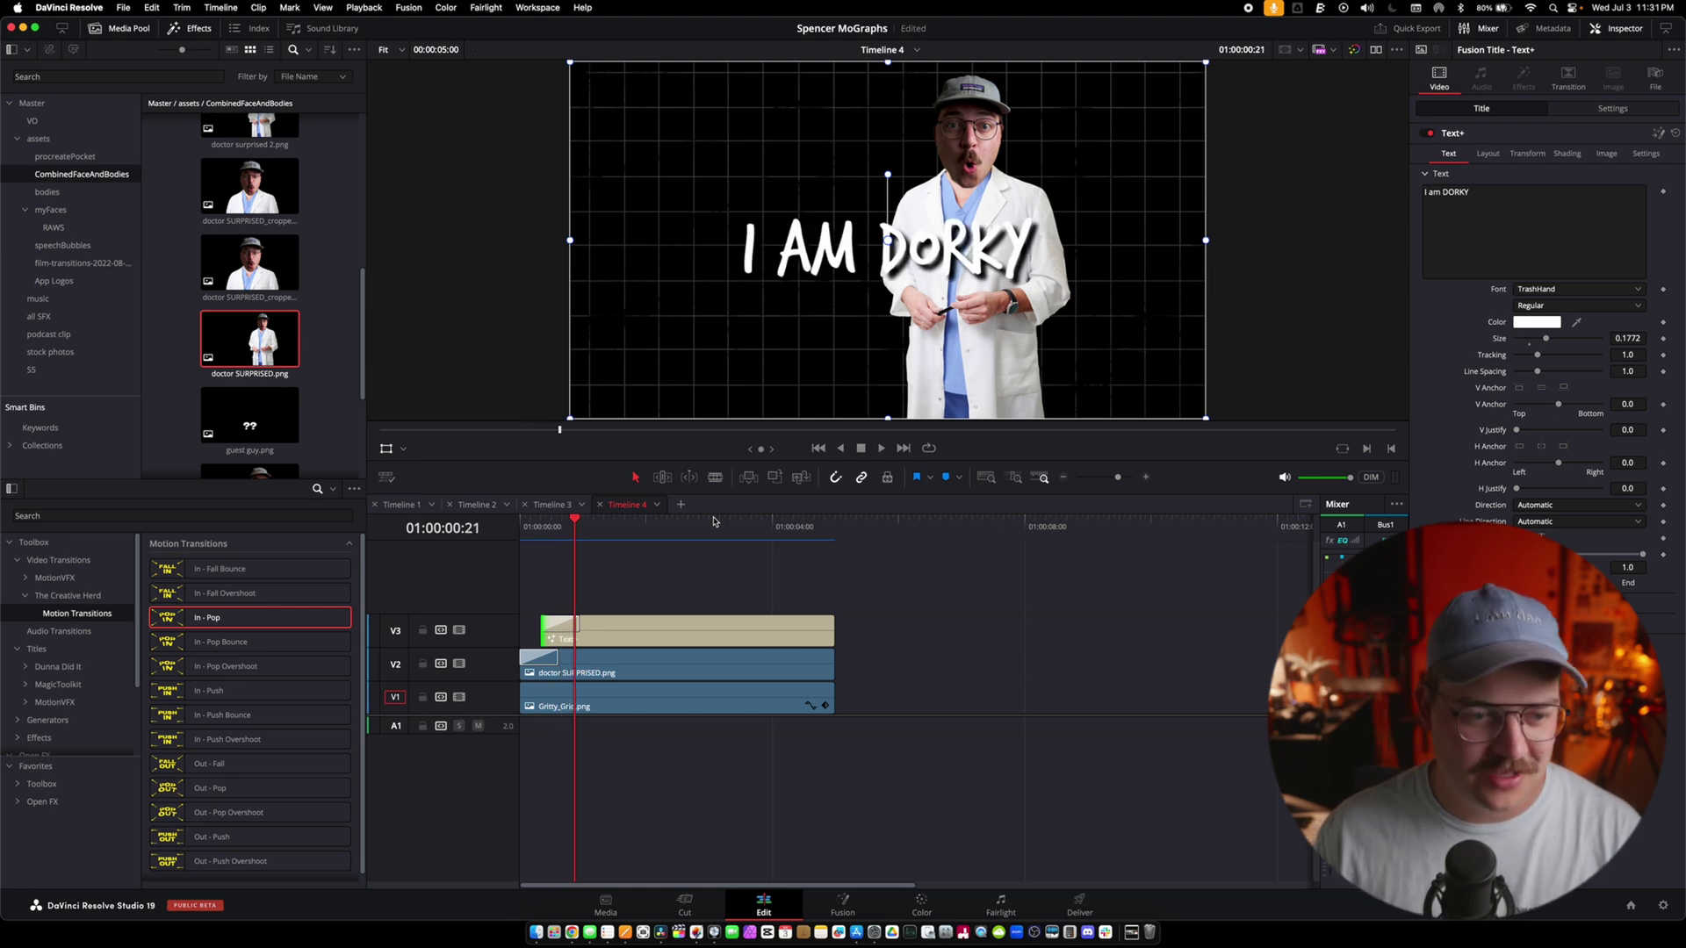
# Replay the opening from the timeline start to check both transitions
pyautogui.click(530, 534)
pyautogui.press('space')
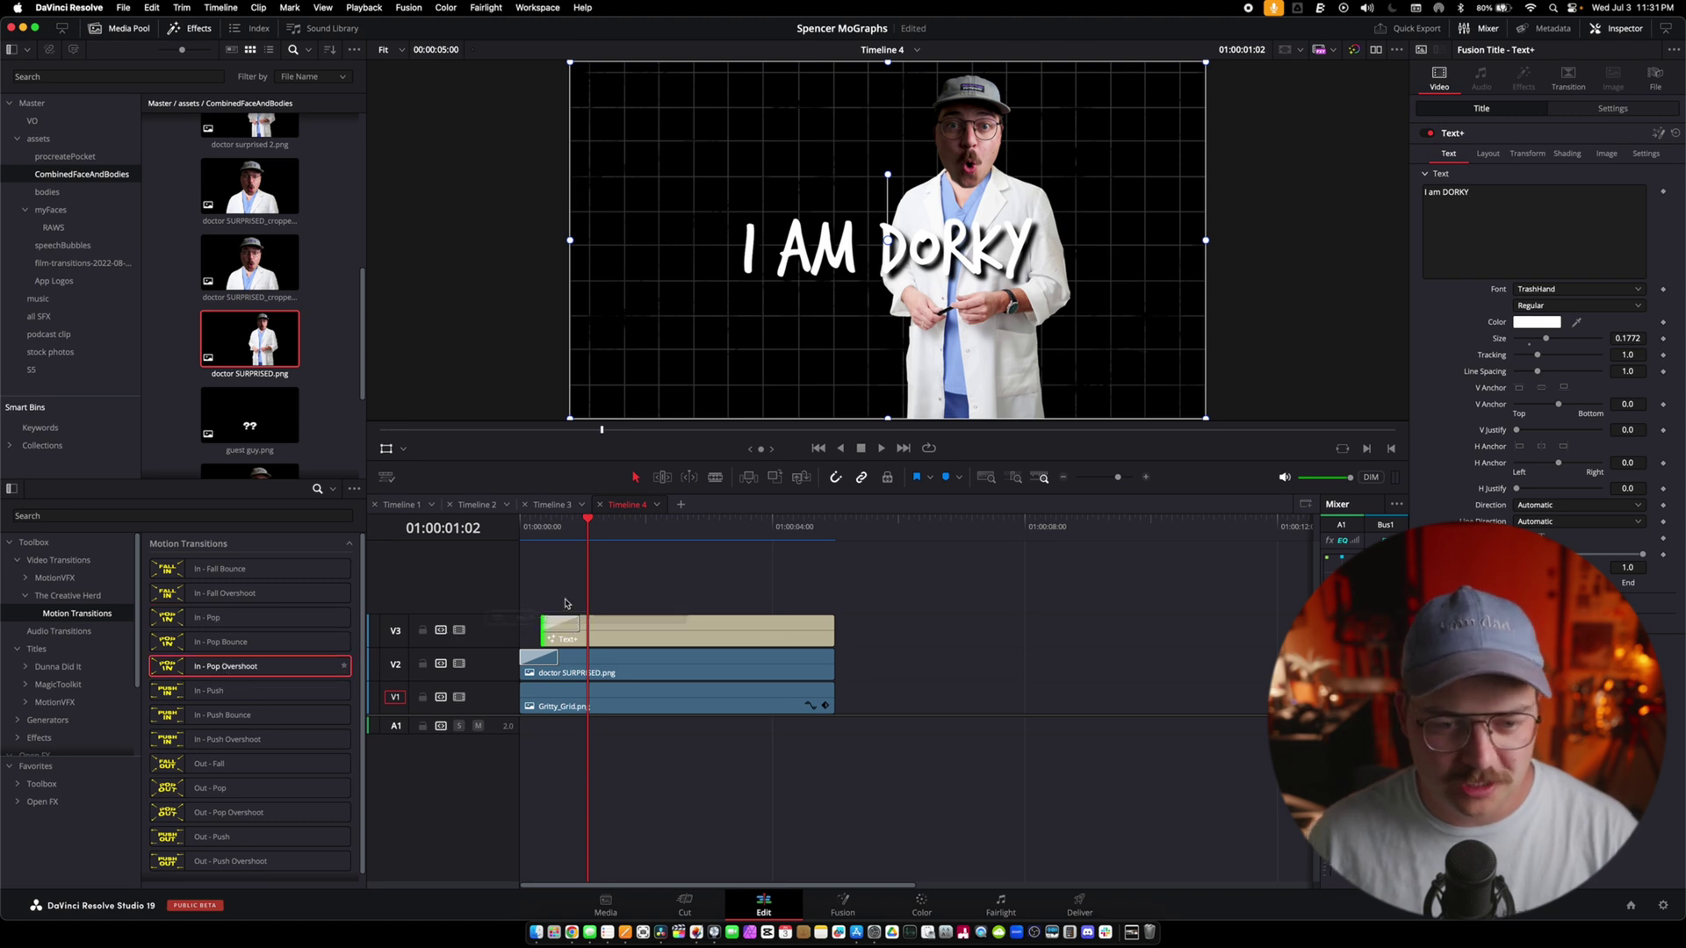
pyautogui.click(527, 527)
pyautogui.press('space')
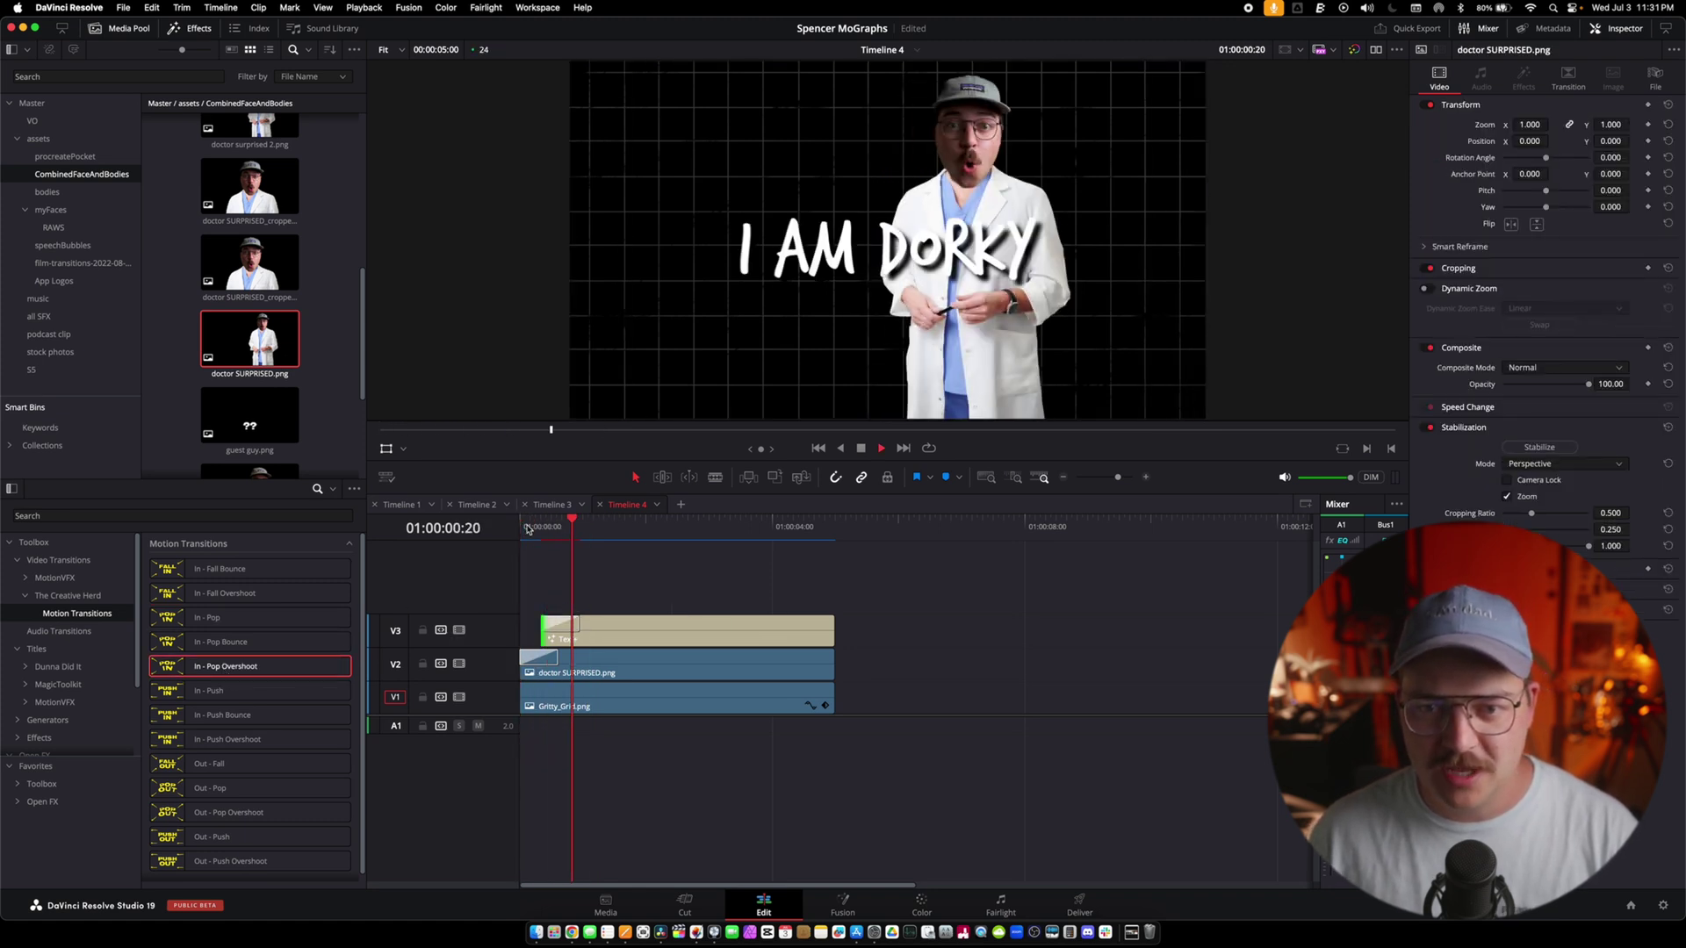
pyautogui.press('space')
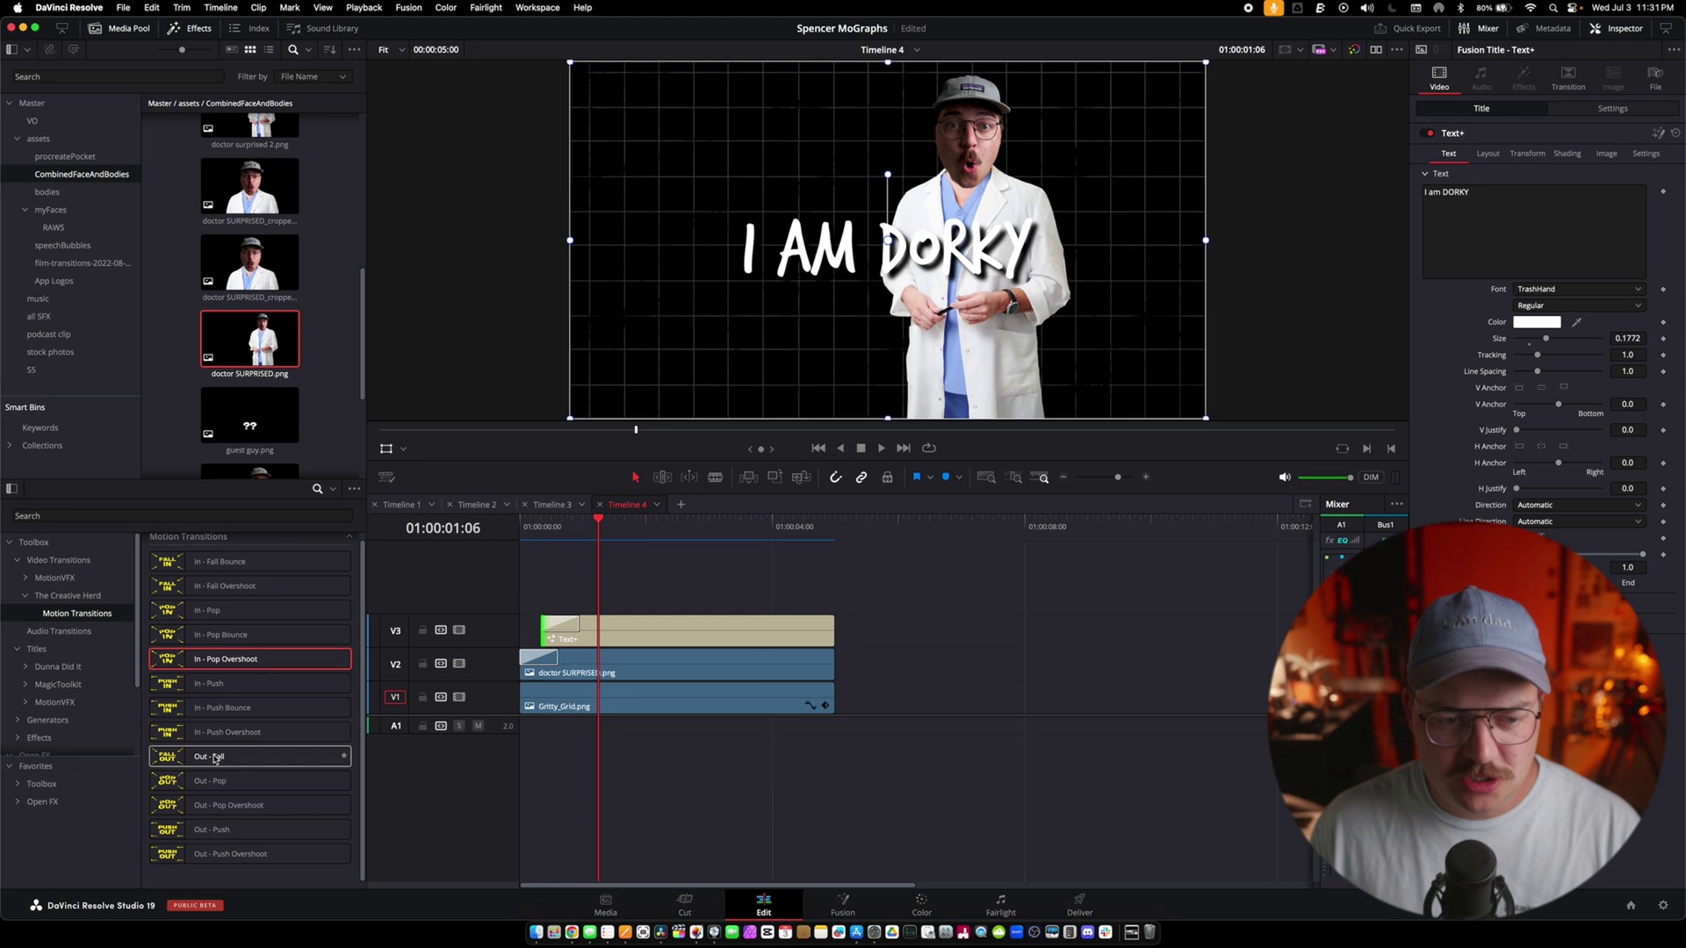
# Add Out - Push to the ends of the title and doctor clips, then preview the exits
pyautogui.moveTo(211, 829); pyautogui.dragTo(806, 660)
pyautogui.moveTo(782, 532); pyautogui.dragTo(740, 543)
pyautogui.press('space')
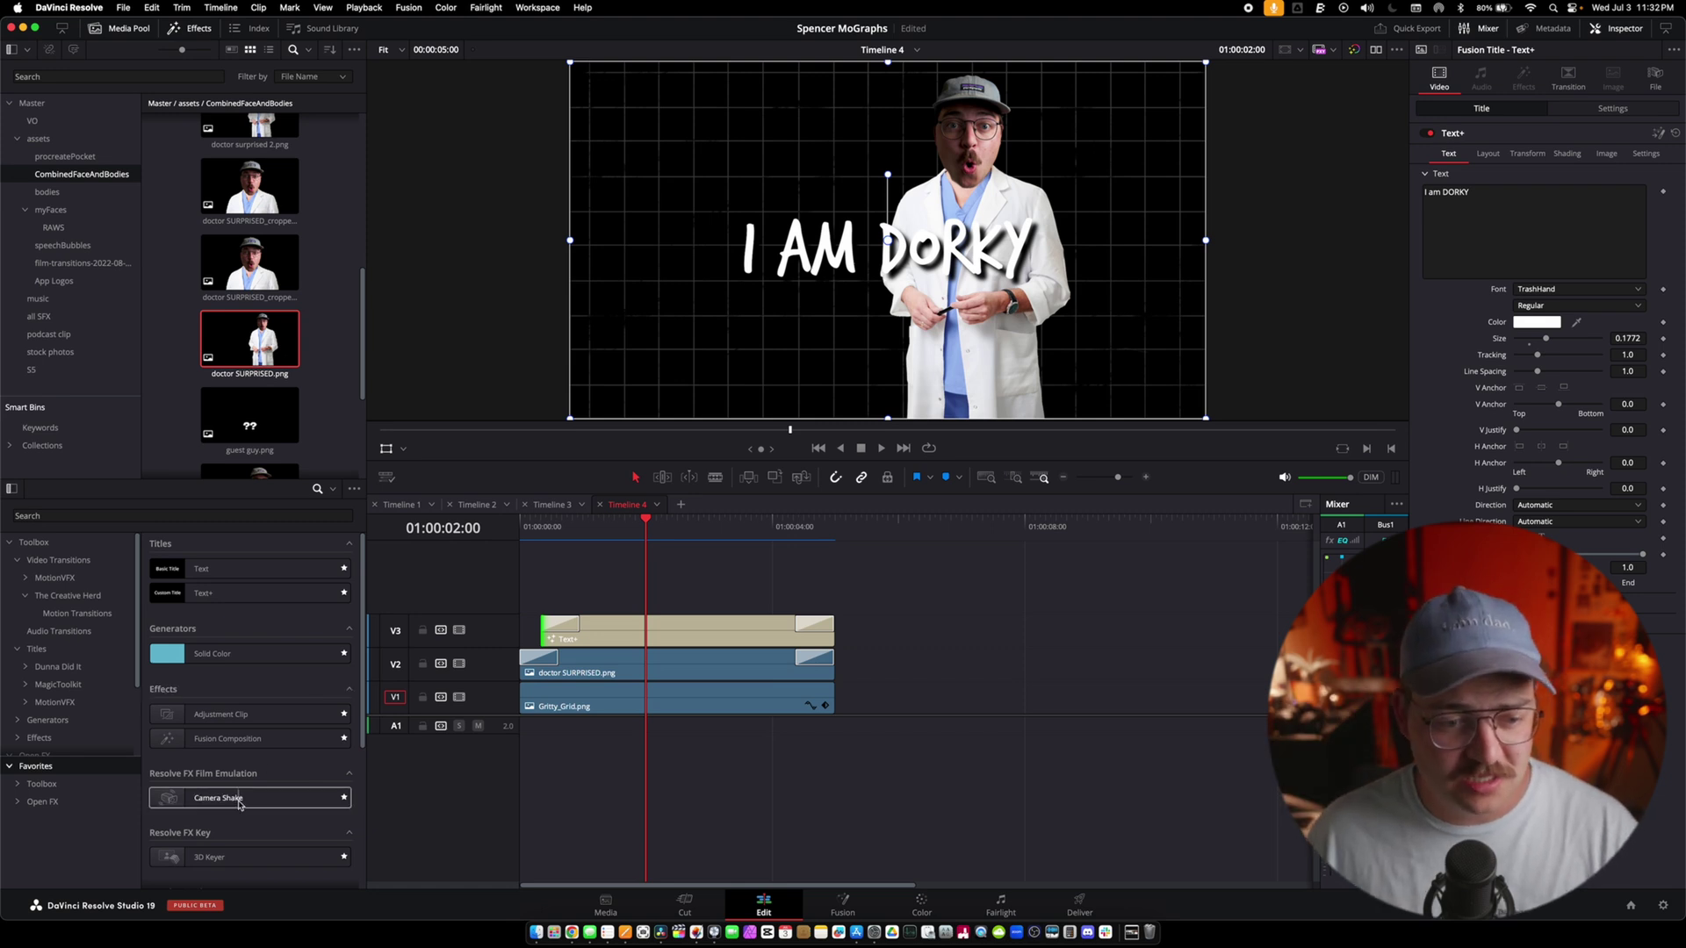
# Apply Camera Shake to the title with Speed Scale 0.109 and Tilt Amplitude 0.535, then preview
pyautogui.doubleClick(273, 798)
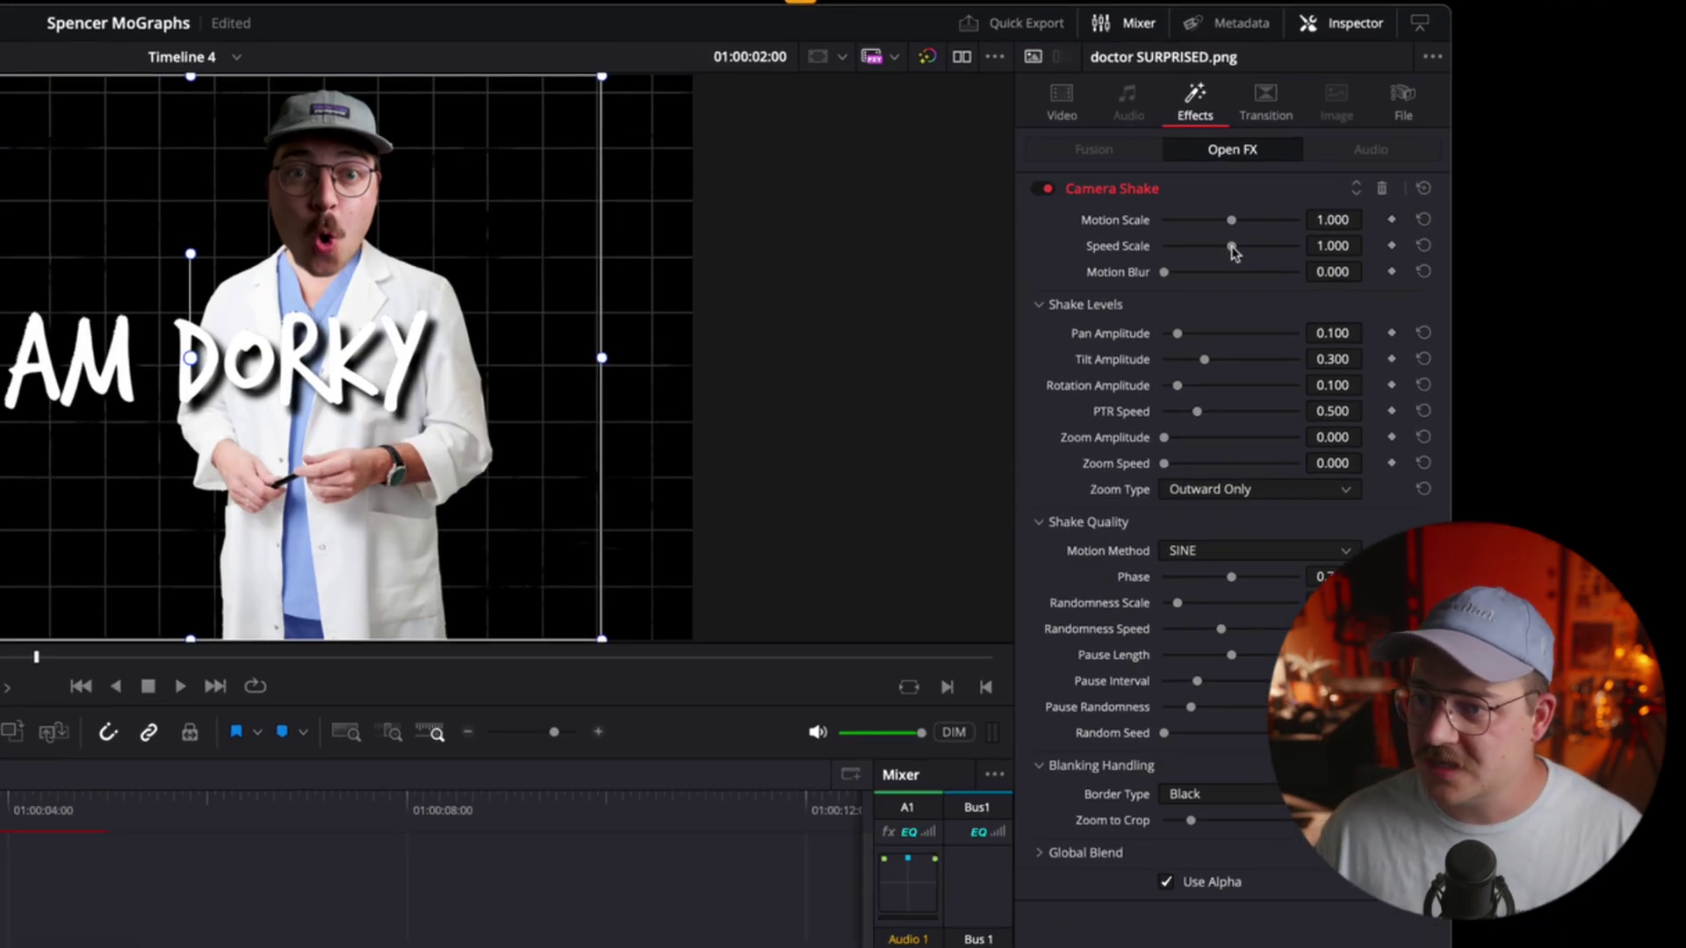
pyautogui.moveTo(1234, 252); pyautogui.dragTo(1172, 255)
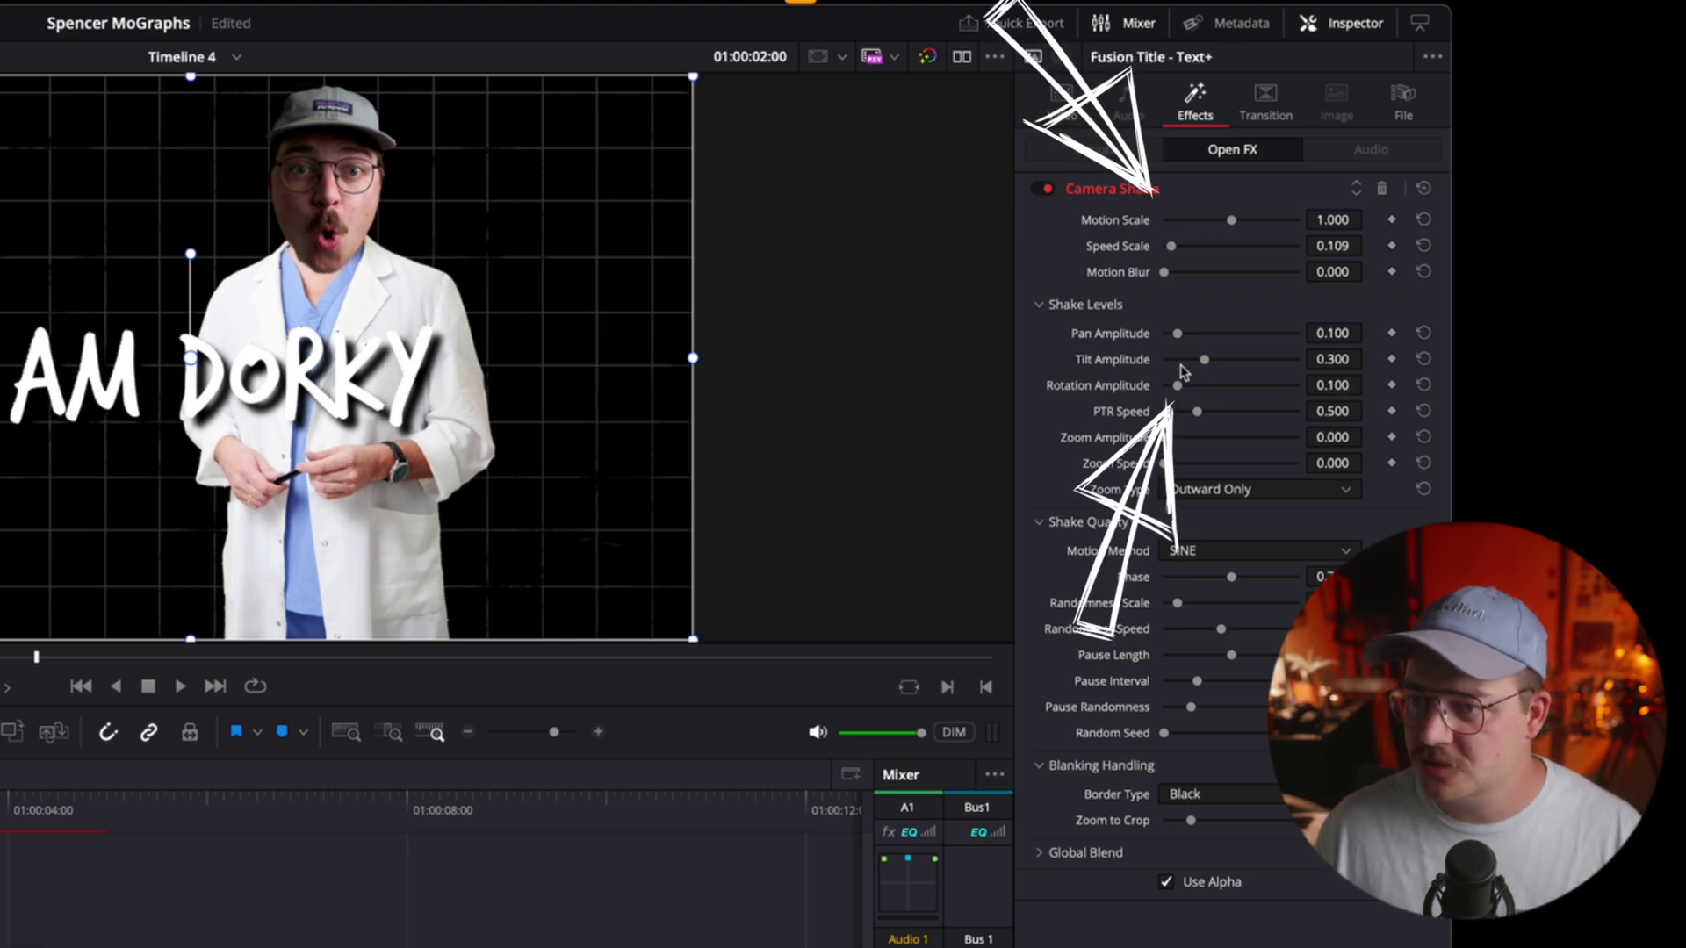
pyautogui.moveTo(1204, 359); pyautogui.dragTo(1233, 359)
pyautogui.press('Home')
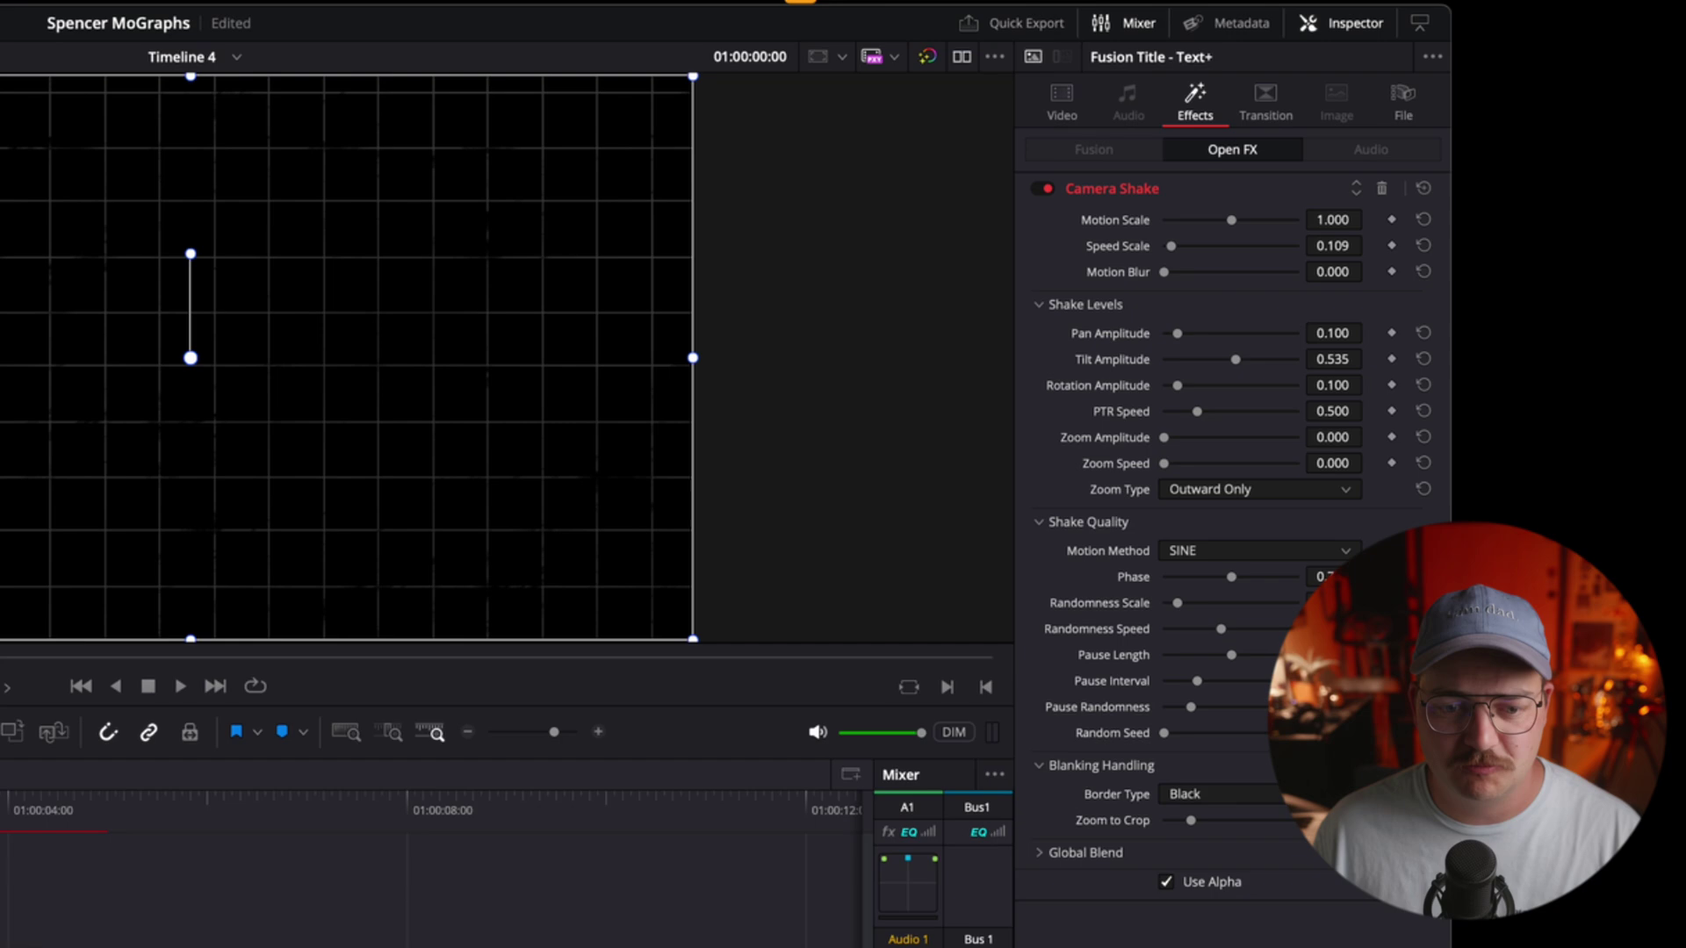
pyautogui.press('space')
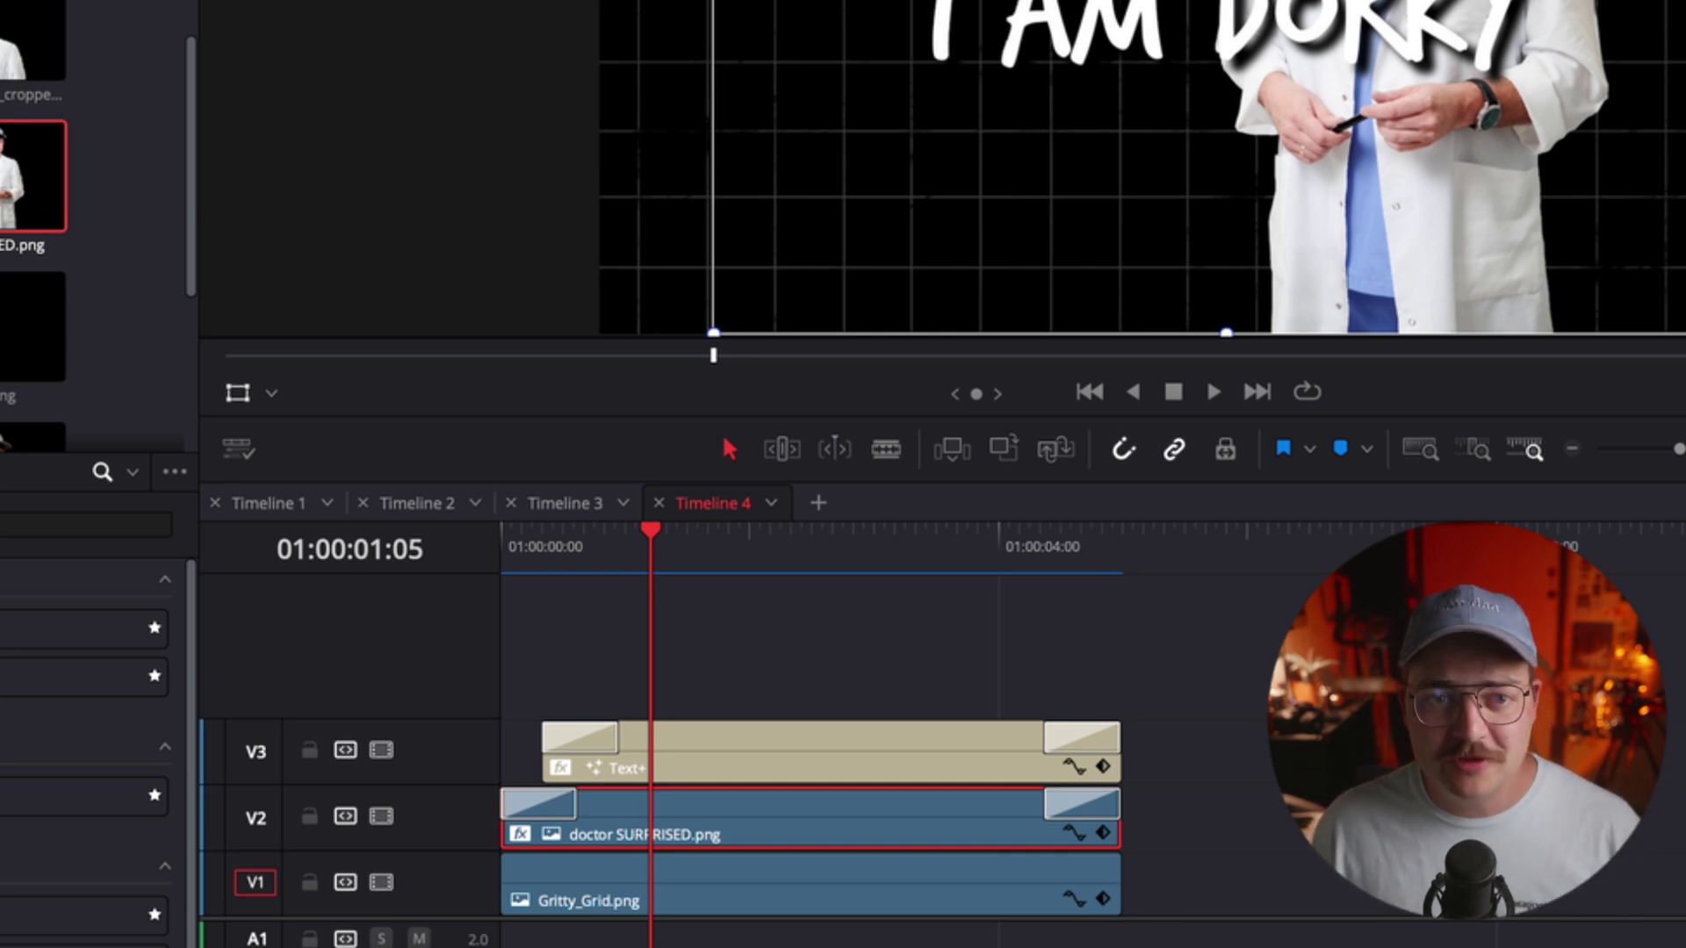
# Enable Render Cache from the Playback menu
pyautogui.click(400, 35)
pyautogui.moveTo(490, 184)
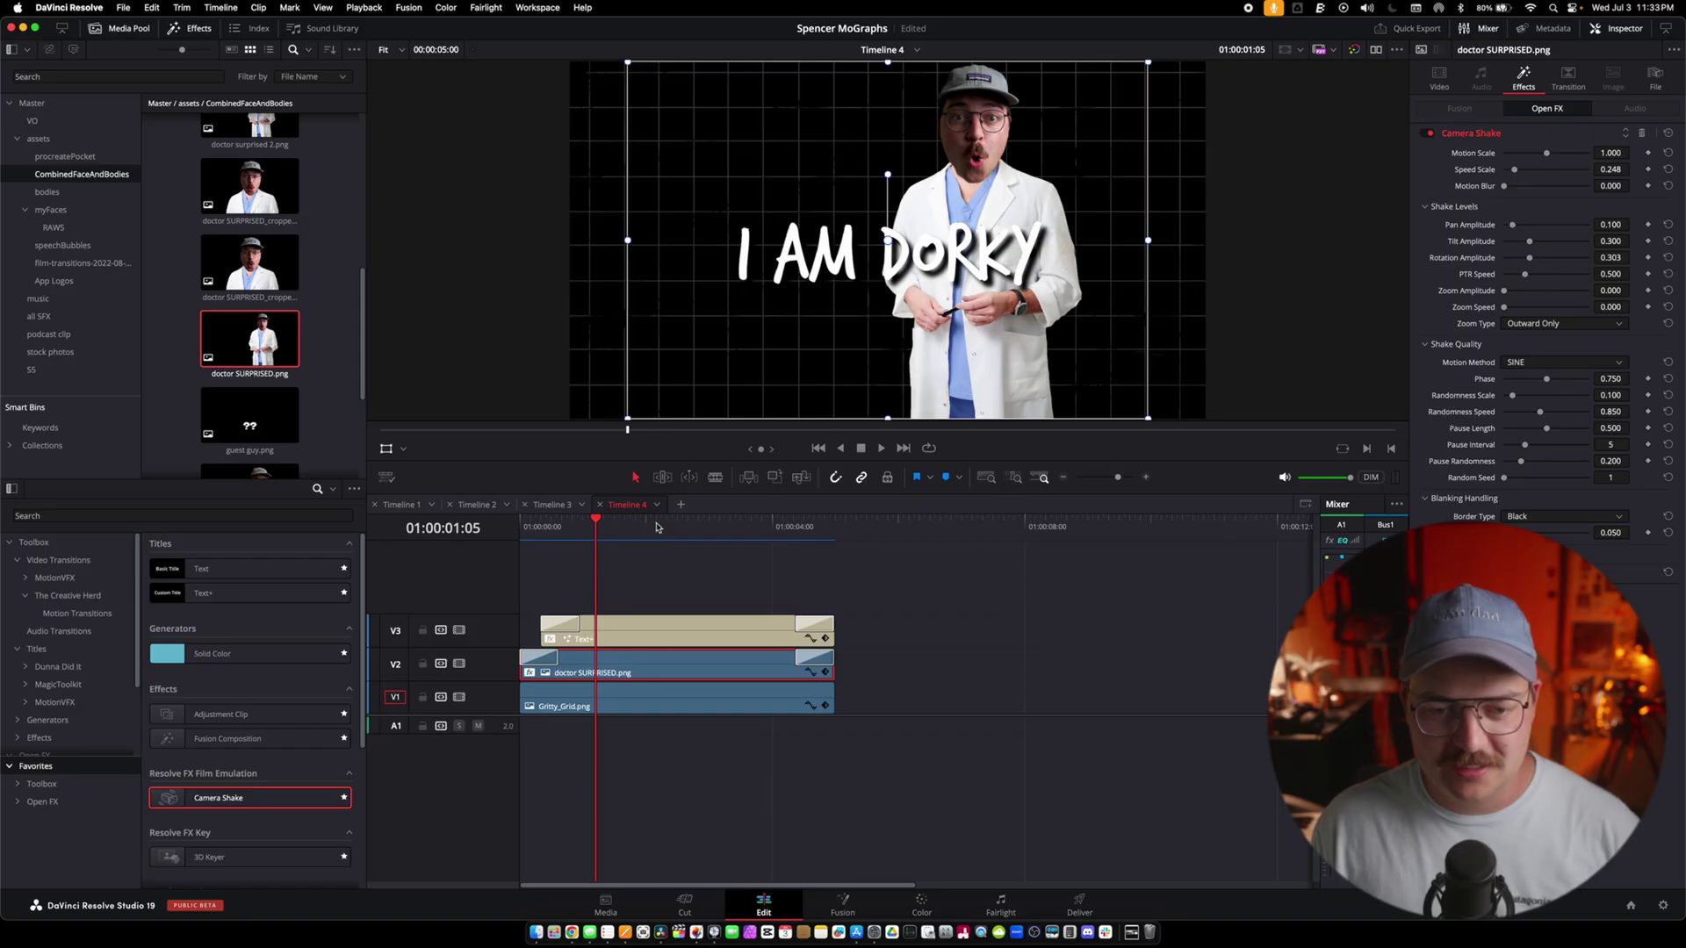
# Trim the grid, doctor and title clips at the playhead so all end around 01:00:02:23
pyautogui.click(773, 626)
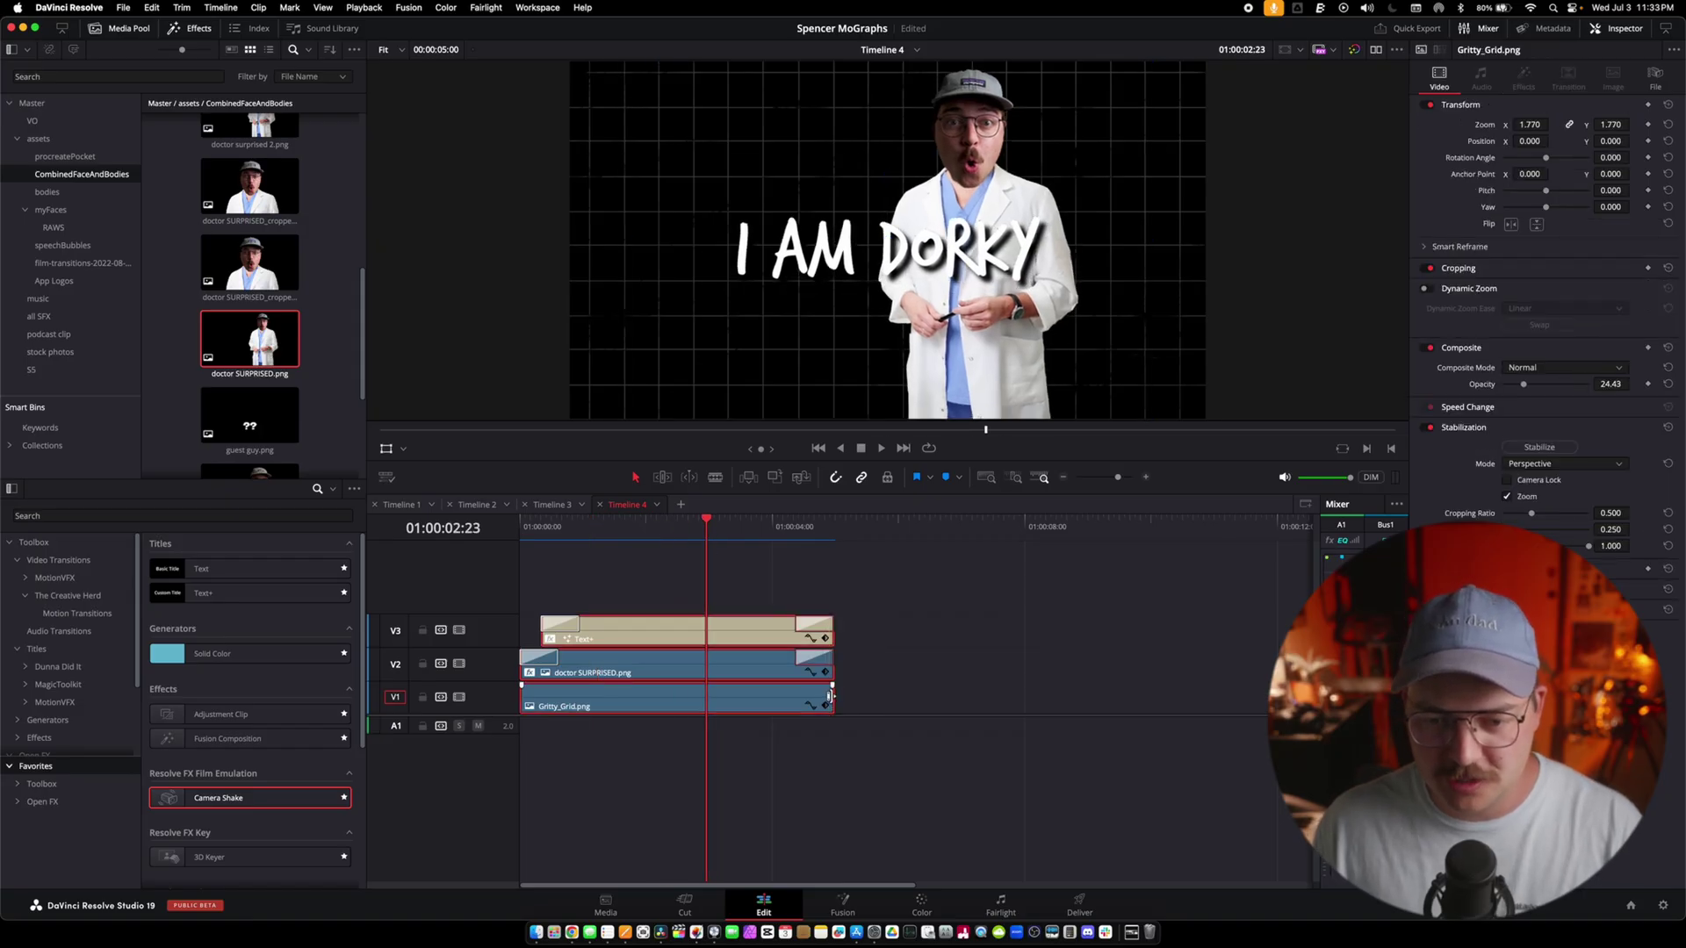
pyautogui.hotkey('shift', ']')
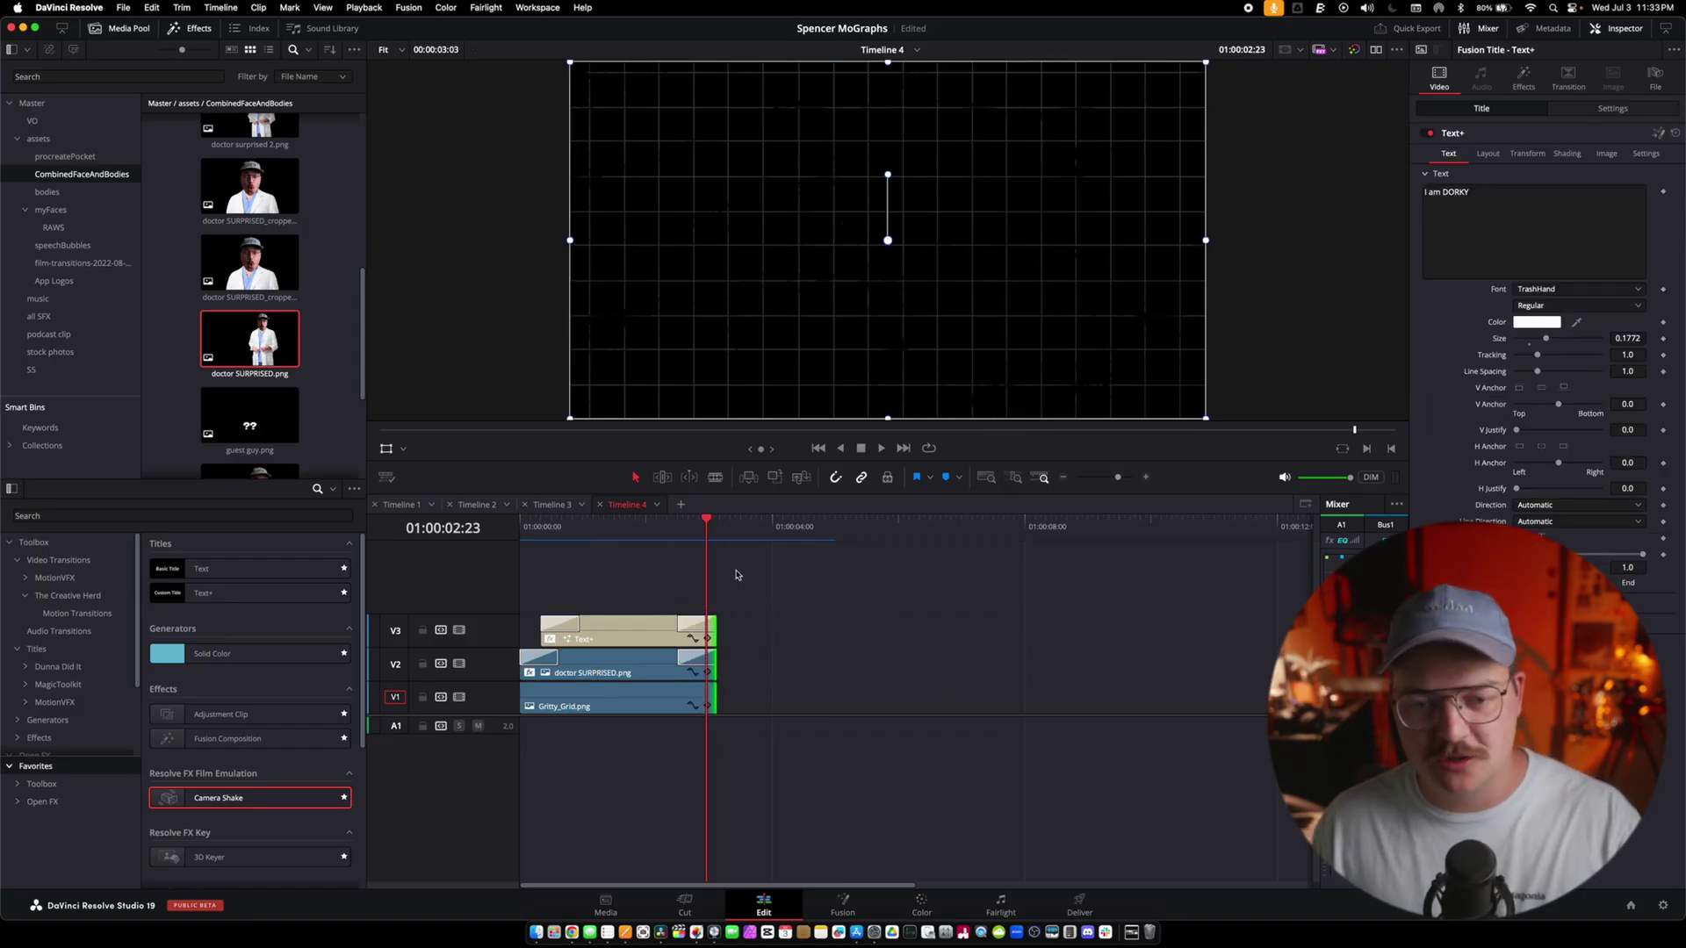
pyautogui.moveTo(664, 549); pyautogui.dragTo(676, 549)
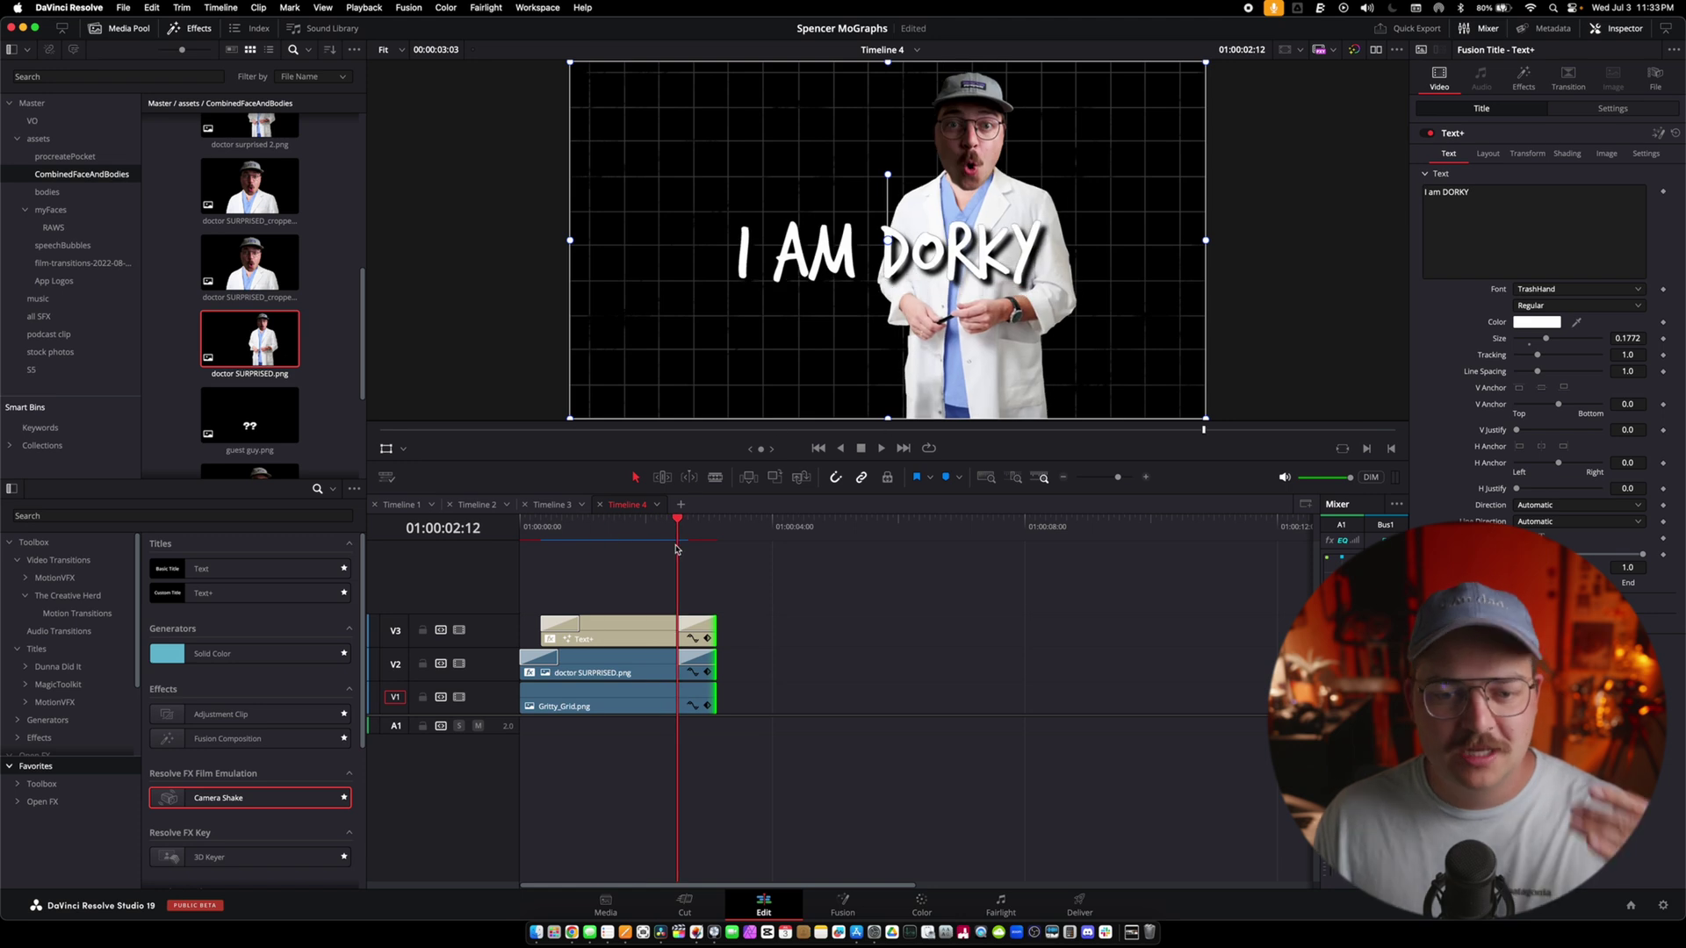